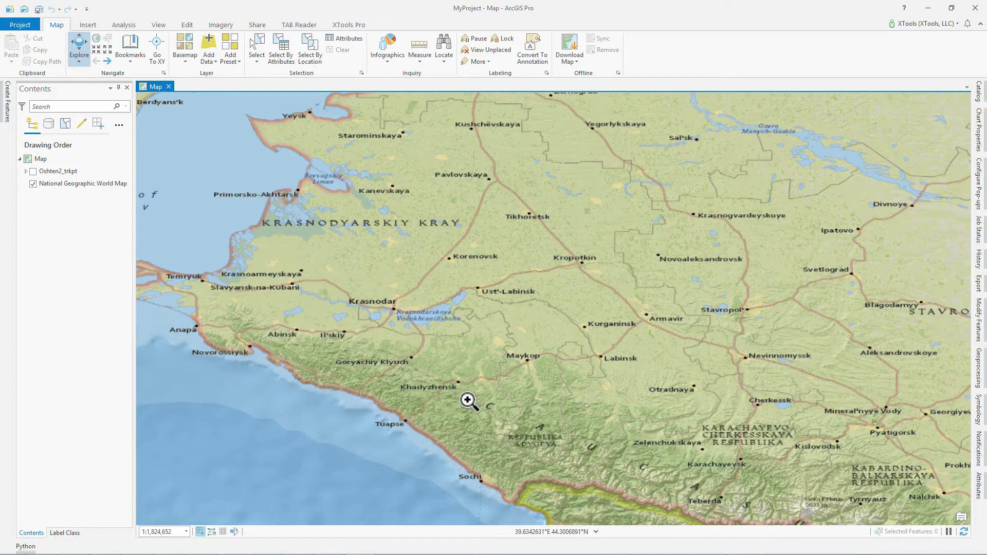
# Zoom the map to the mountains northeast of Sochi at about 1:260,045.
pyautogui.moveTo(469, 402); pyautogui.dragTo(533, 466)
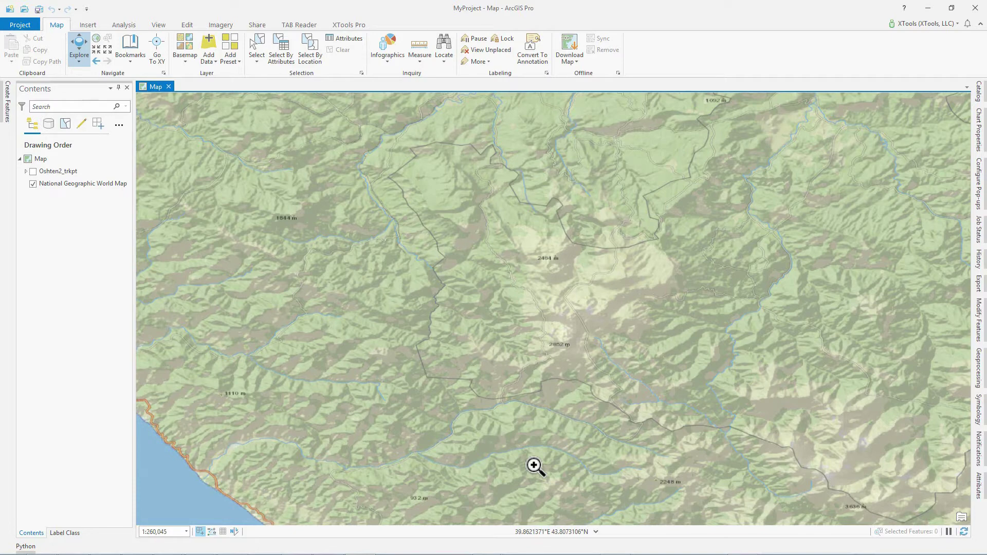
pyautogui.hotkey('alt', 'Tab')
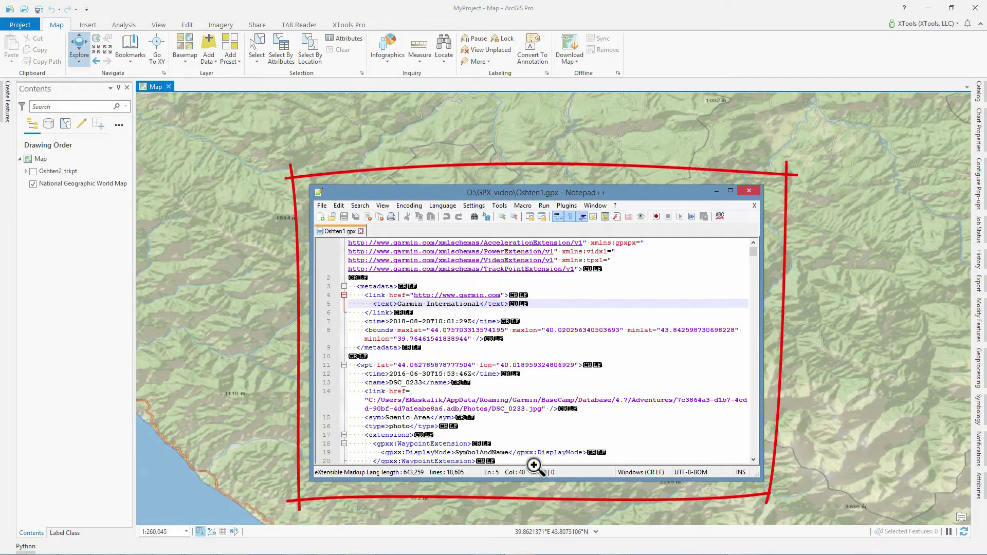
pyautogui.click(748, 192)
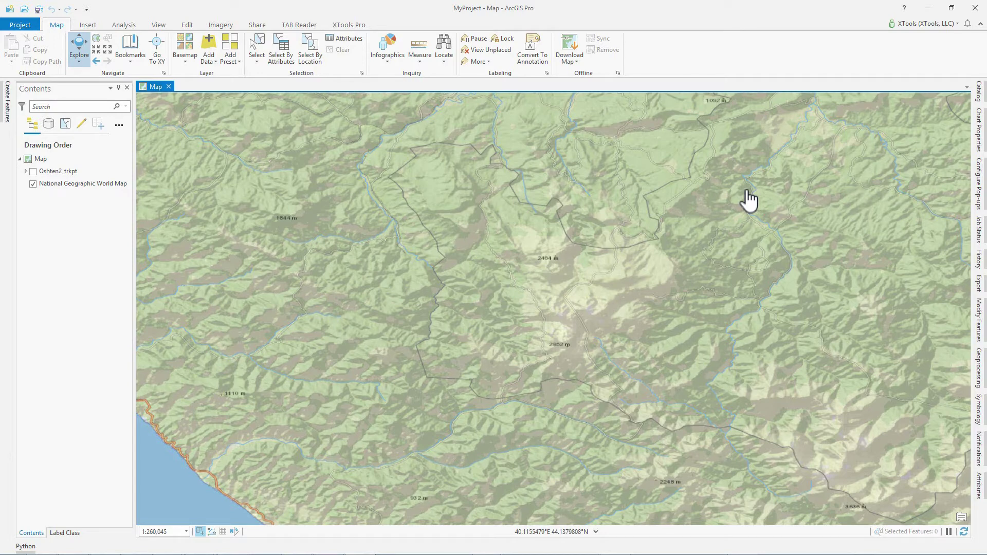
# Add Oshten1.gpx with XTools Pro's Add GPX and expand its WayPoint, TrackPoint and Track layers.
pyautogui.click(362, 27)
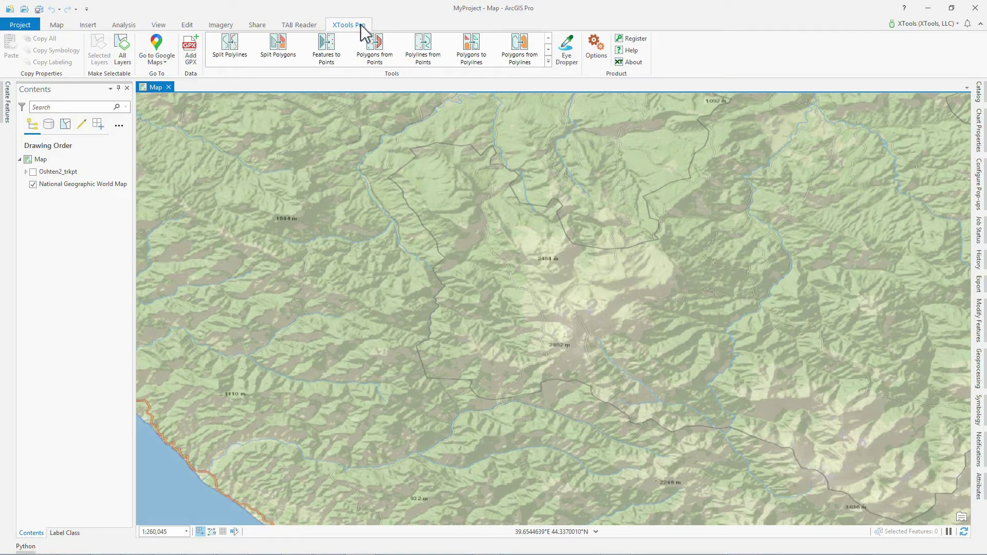
pyautogui.click(199, 67)
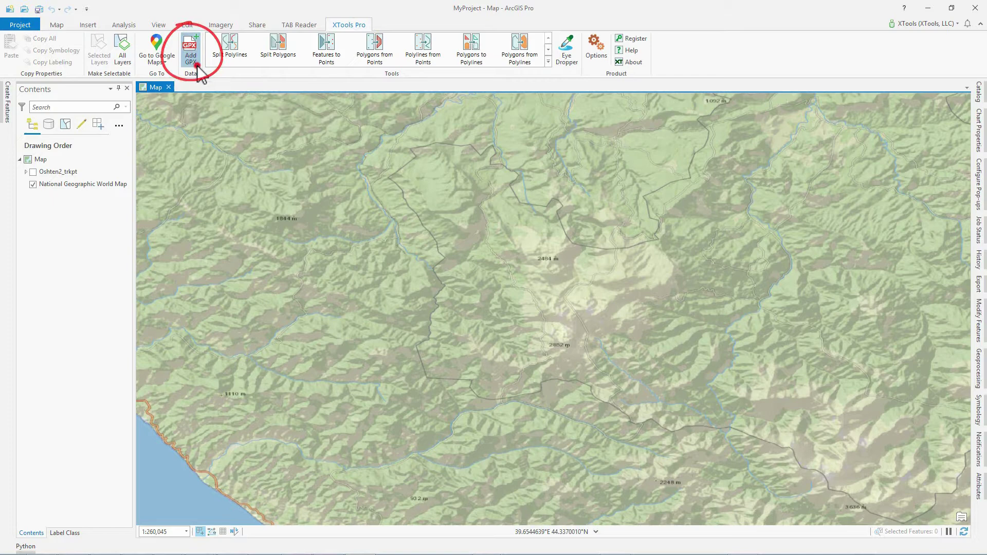
pyautogui.click(162, 74)
pyautogui.click(370, 253)
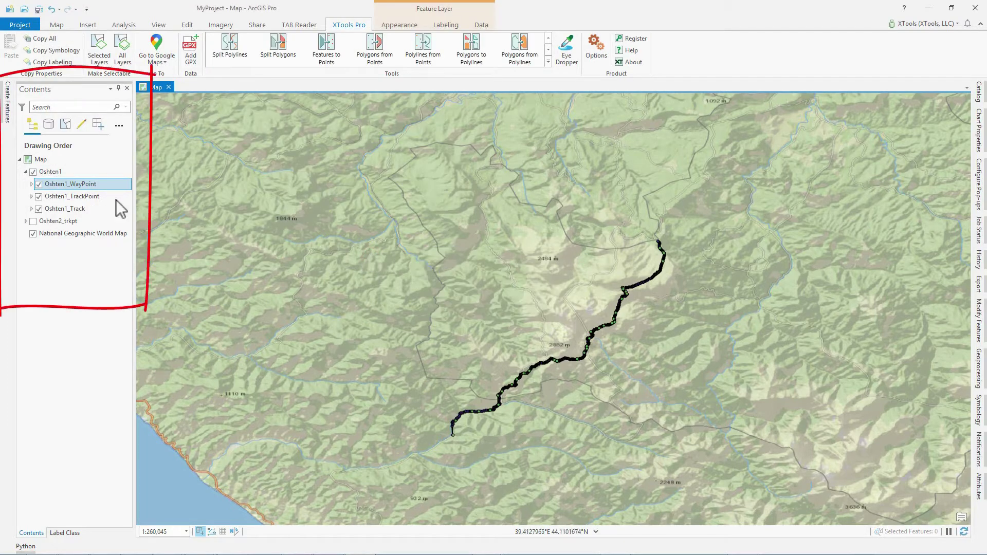
pyautogui.click(31, 184)
pyautogui.click(30, 207)
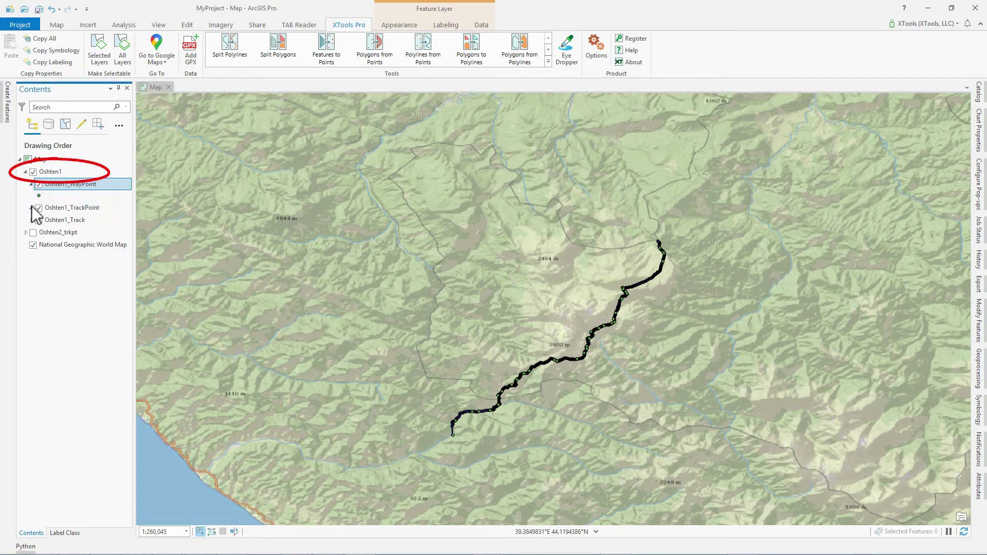
pyautogui.click(31, 231)
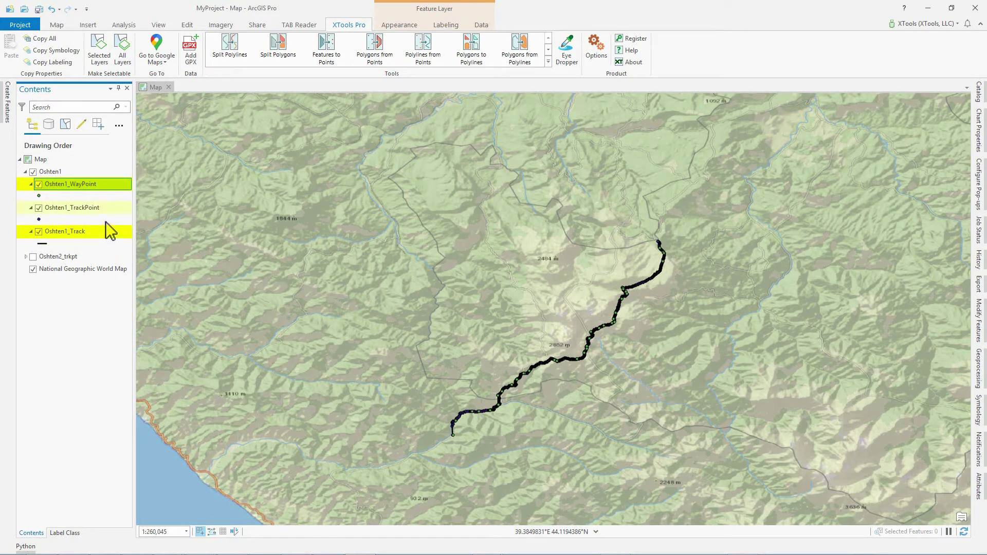
# Open the Oshten1_WayPoint attribute table, scroll through its fields, then close it.
pyautogui.rightClick(82, 187)
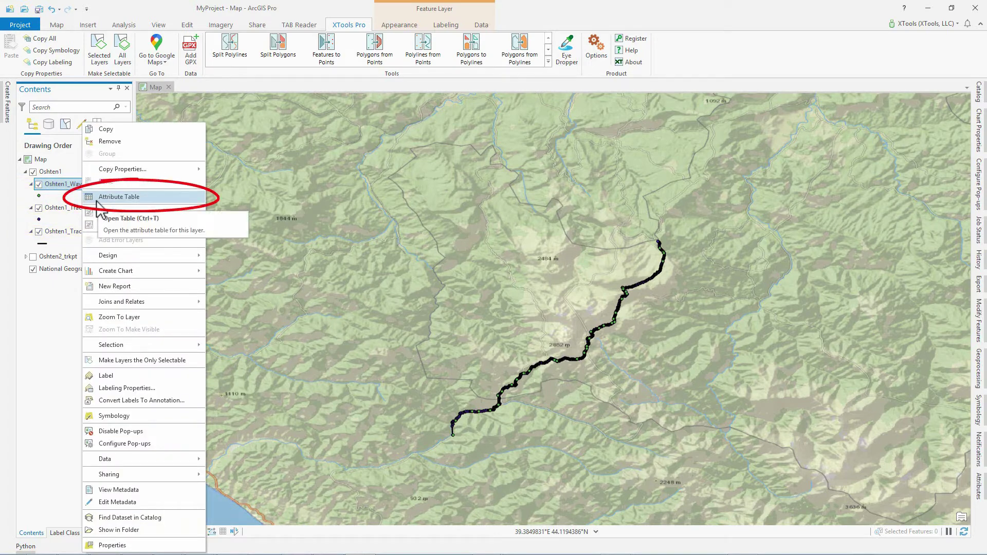
pyautogui.click(97, 199)
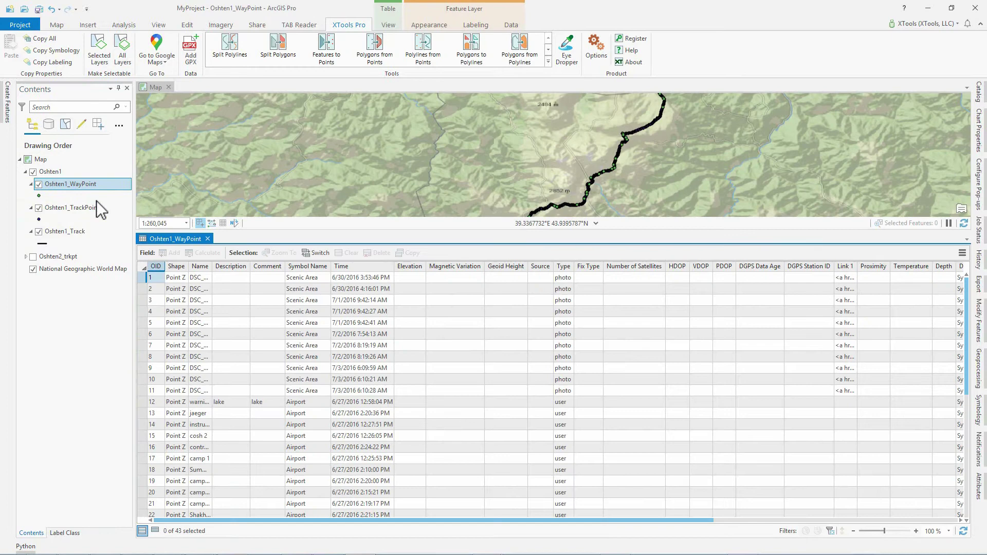
pyautogui.moveTo(549, 520); pyautogui.dragTo(954, 529)
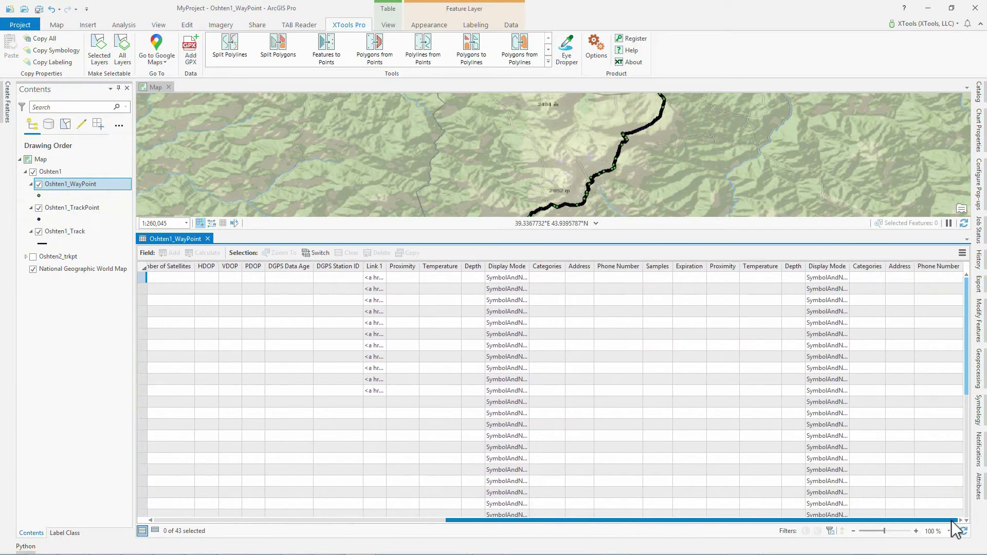
pyautogui.moveTo(857, 522); pyautogui.dragTo(364, 522)
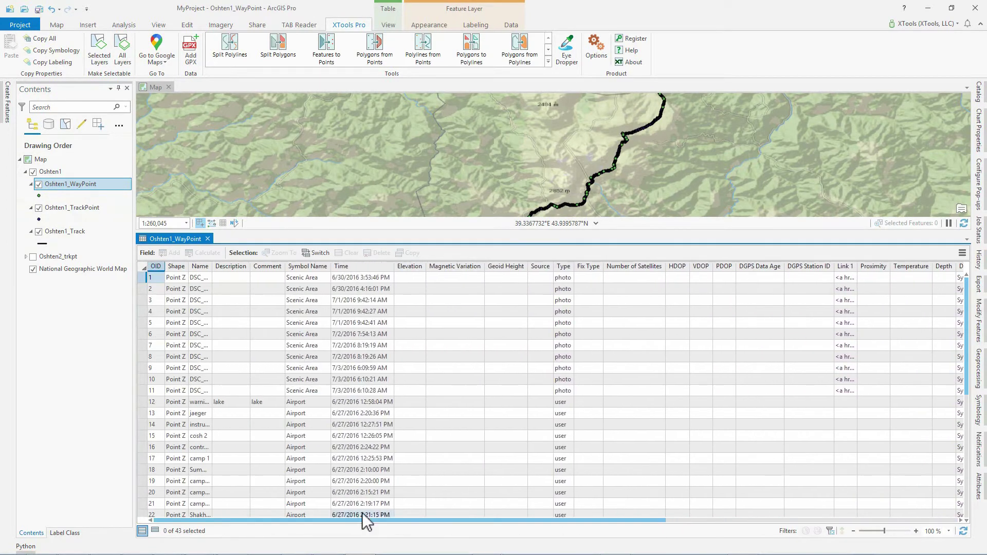
pyautogui.click(208, 239)
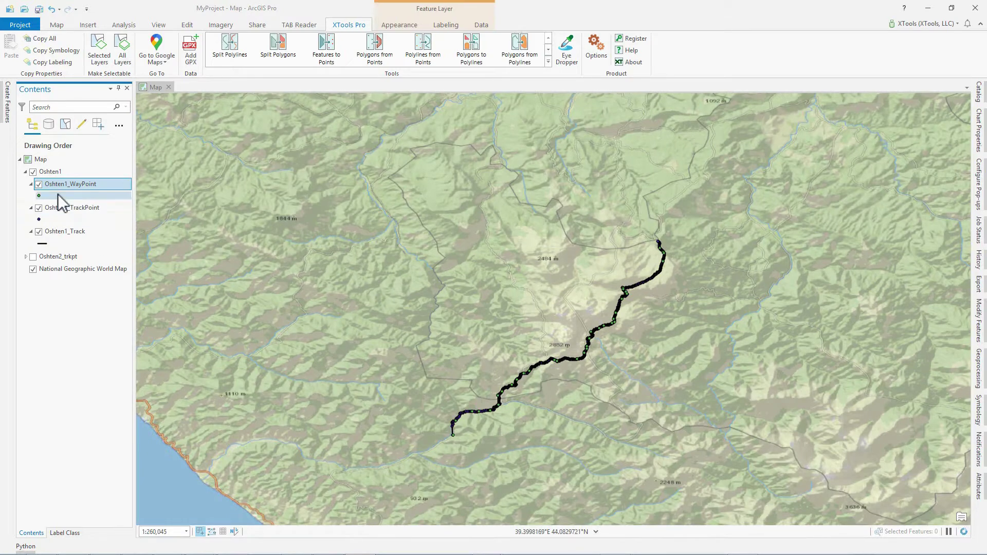
# Turn off the WayPoint and Track layers and select Oshten1_TrackPoint to work on.
pyautogui.click(38, 184)
pyautogui.click(38, 231)
pyautogui.click(57, 209)
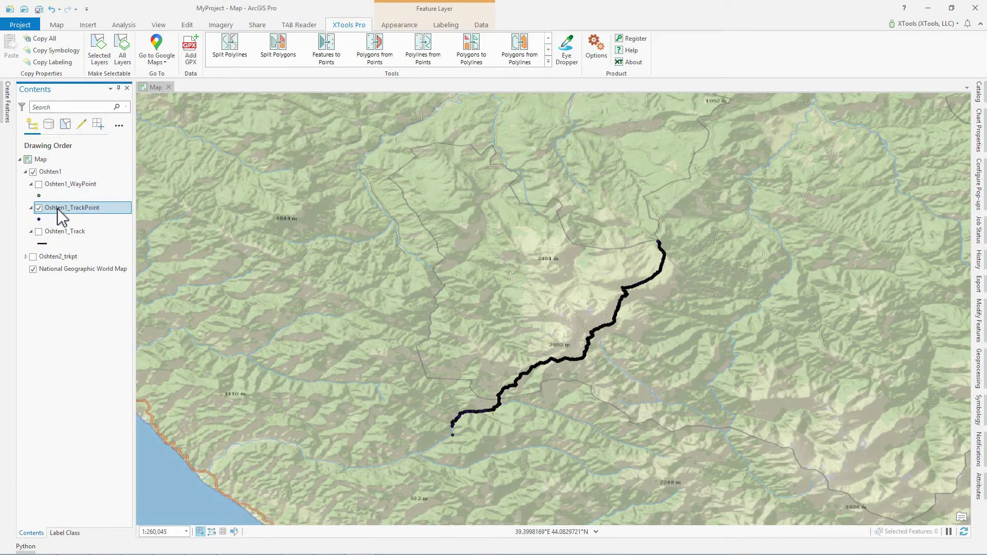
pyautogui.click(57, 25)
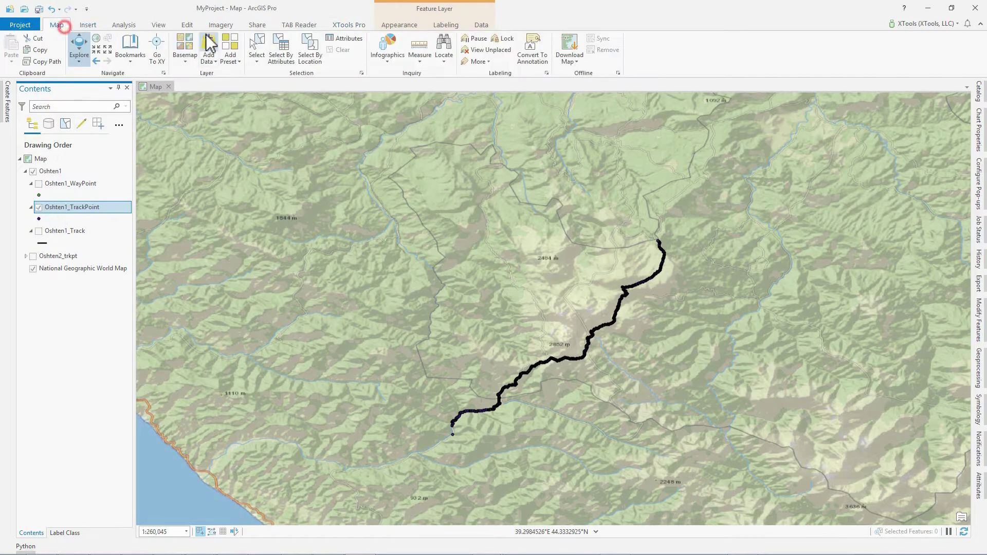
# Select Oshten1_TrackPoint points where Elevation is greater than 2000 with Select By Attributes.
pyautogui.click(282, 50)
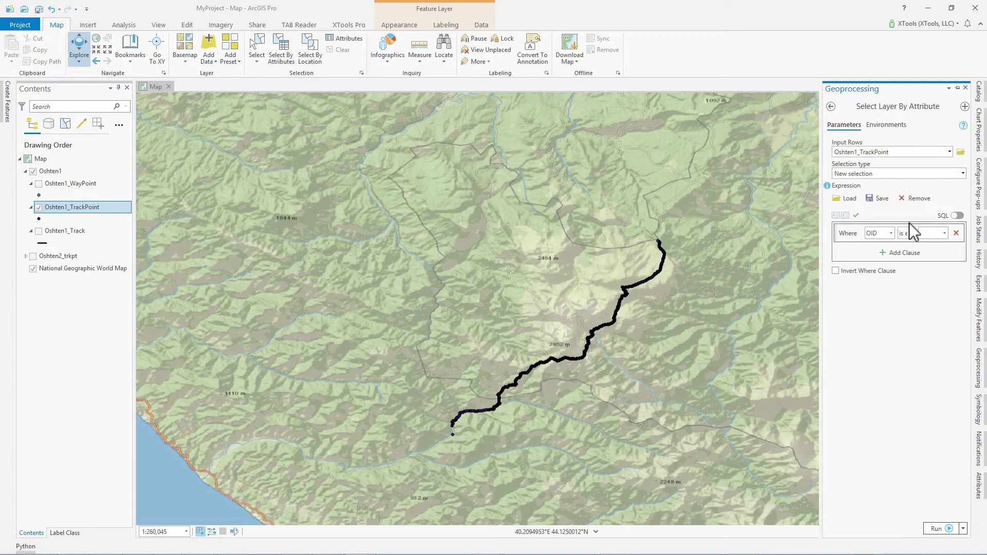
pyautogui.click(879, 233)
pyautogui.click(891, 320)
pyautogui.click(907, 233)
pyautogui.click(920, 277)
pyautogui.click(931, 233)
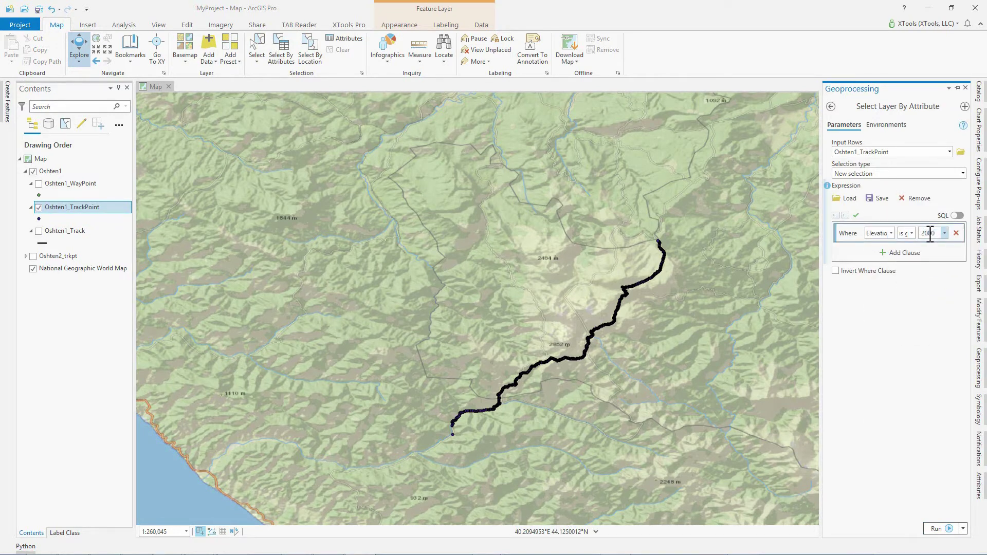
pyautogui.click(937, 529)
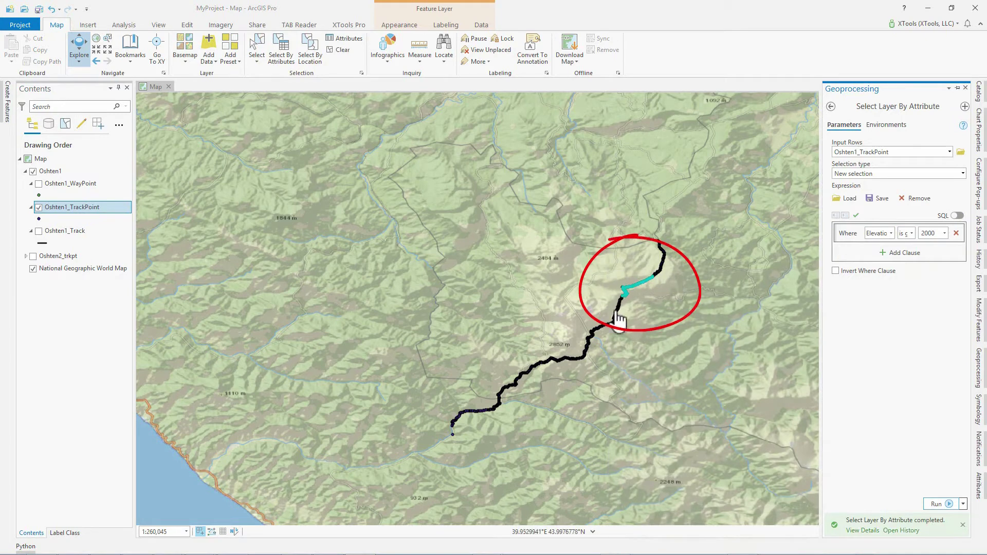
# Create a bar chart of Oshten1_TrackPoint limited to the selected points.
pyautogui.rightClick(122, 208)
pyautogui.moveTo(191, 272)
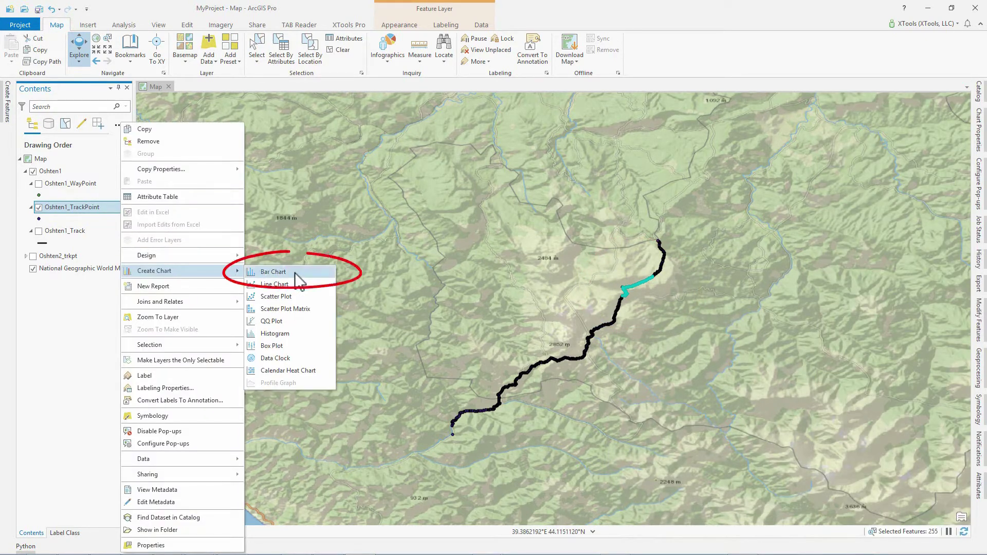
pyautogui.click(297, 274)
pyautogui.moveTo(331, 232); pyautogui.dragTo(331, 424)
pyautogui.click(286, 444)
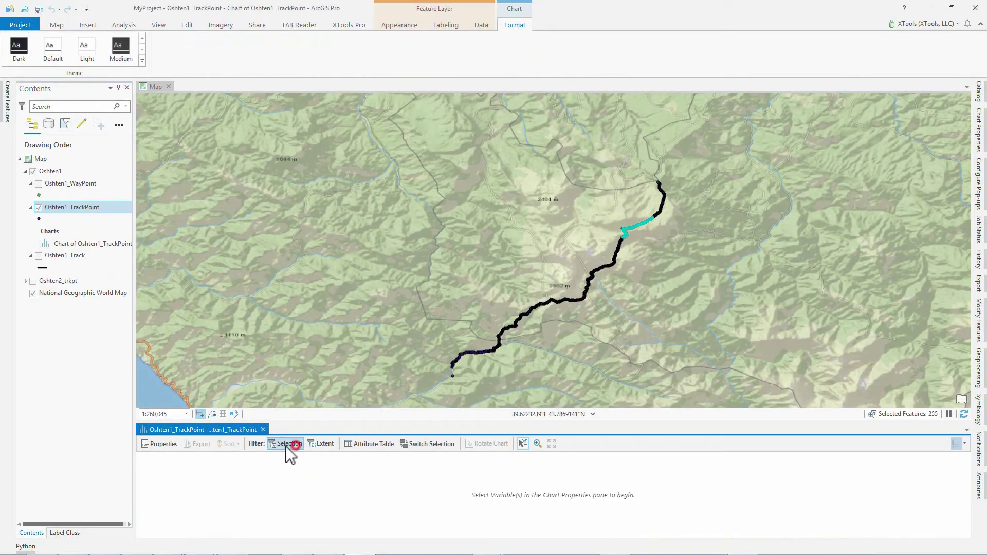
# Chart Elevation by Time with no aggregation, apply it, then close the chart view.
pyautogui.click(171, 447)
pyautogui.click(960, 176)
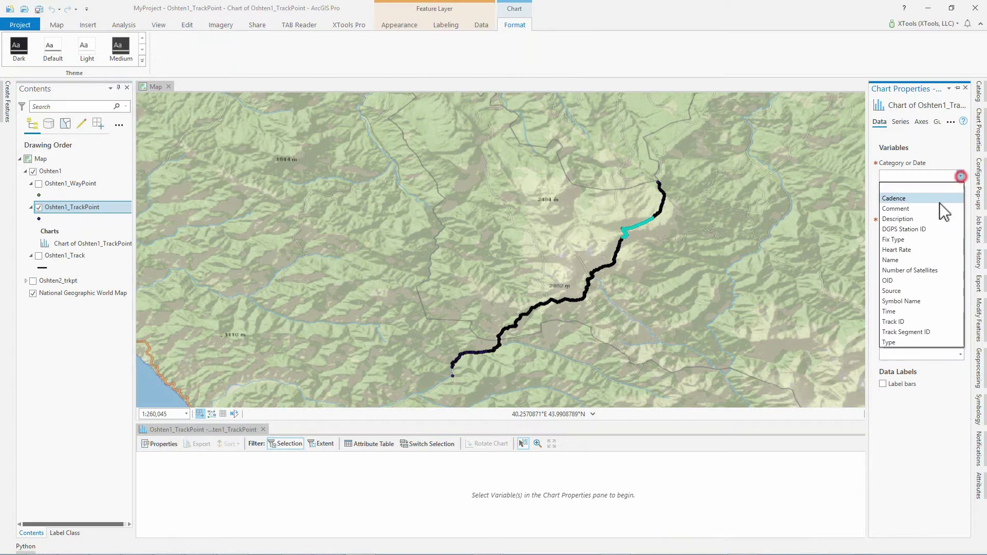
pyautogui.click(925, 312)
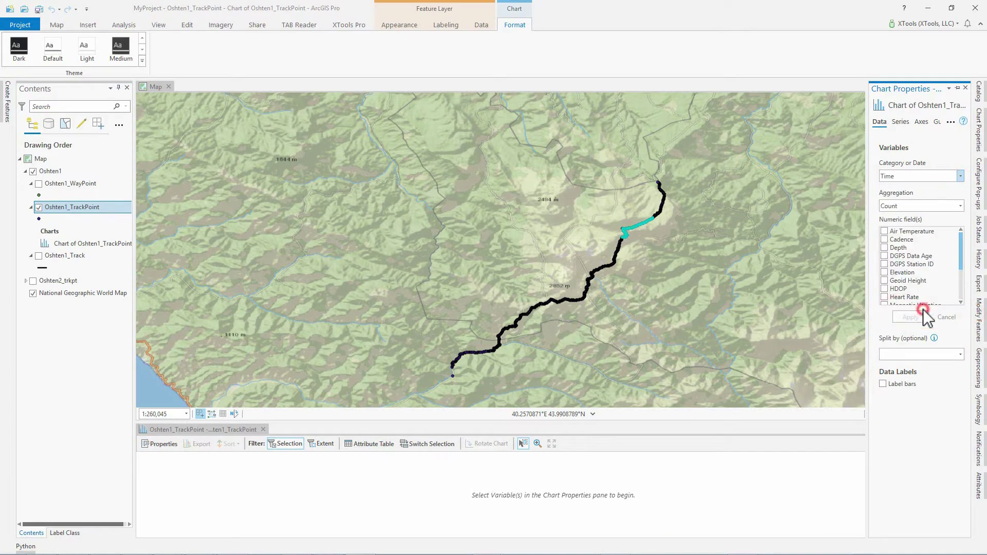
pyautogui.click(960, 206)
pyautogui.click(941, 213)
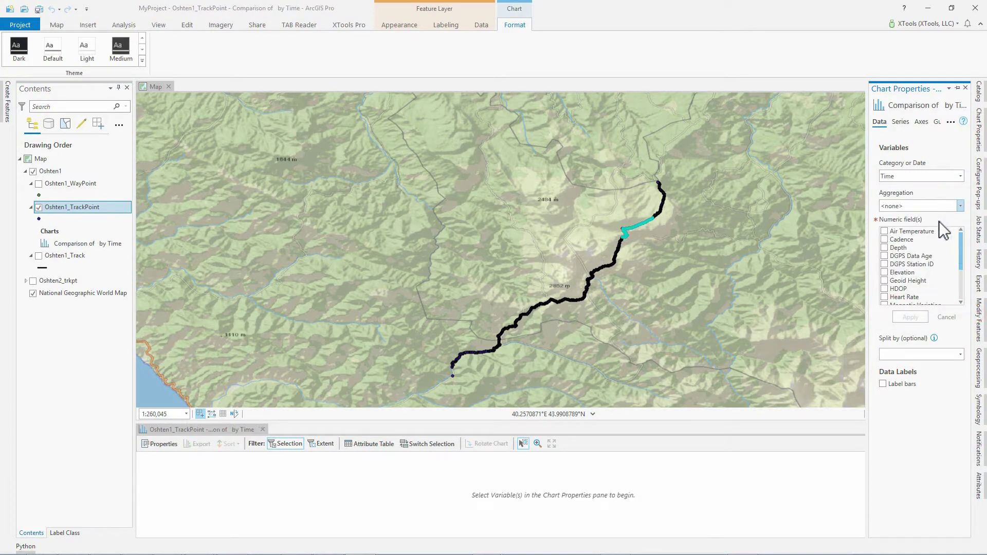
pyautogui.click(884, 273)
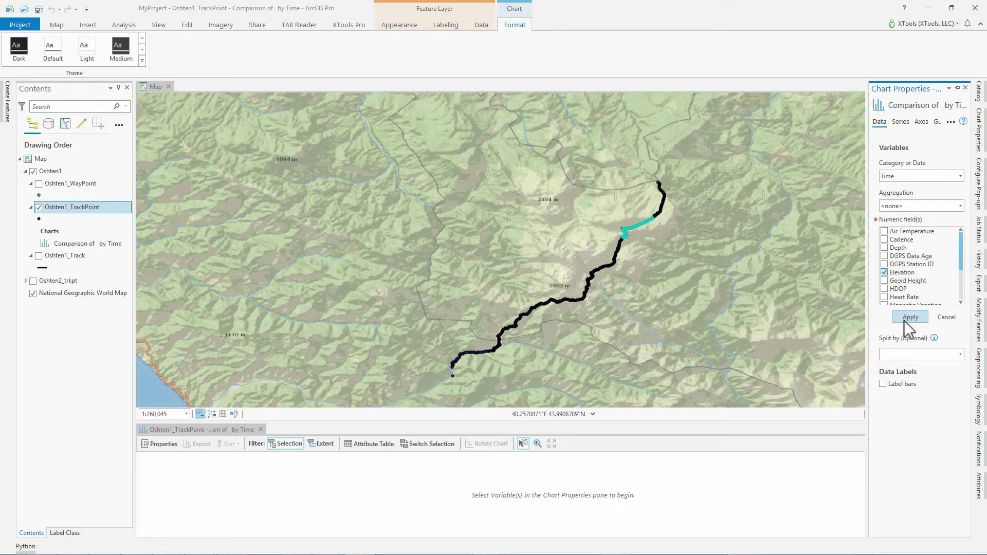
pyautogui.click(905, 320)
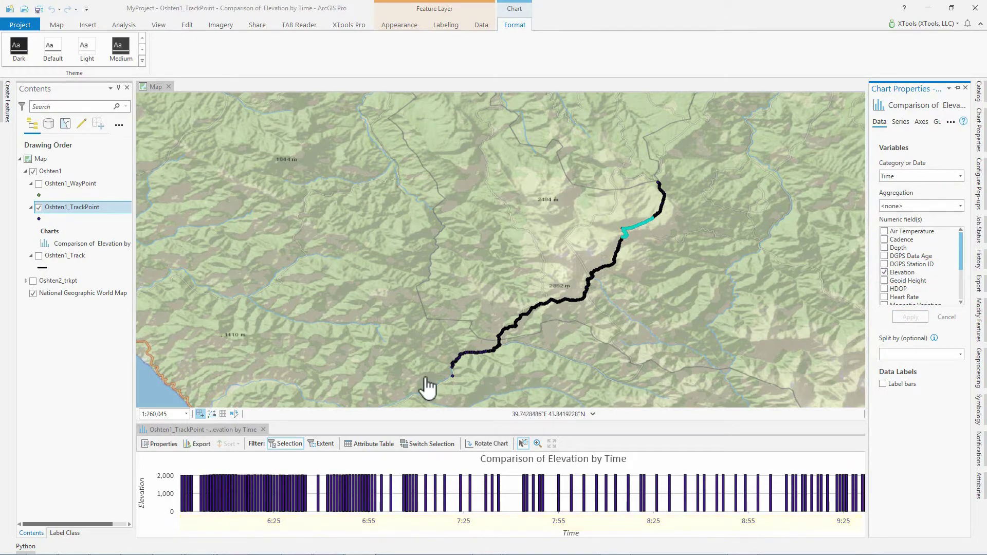
pyautogui.click(264, 429)
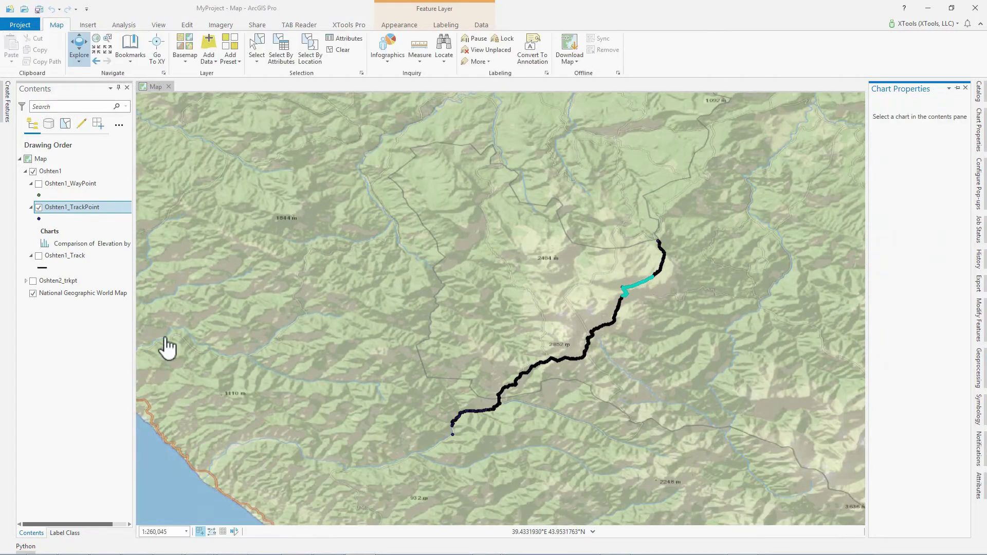
# Briefly show then hide Oshten2_trkpt for comparison, and switch to the XTools Pro tools.
pyautogui.click(33, 280)
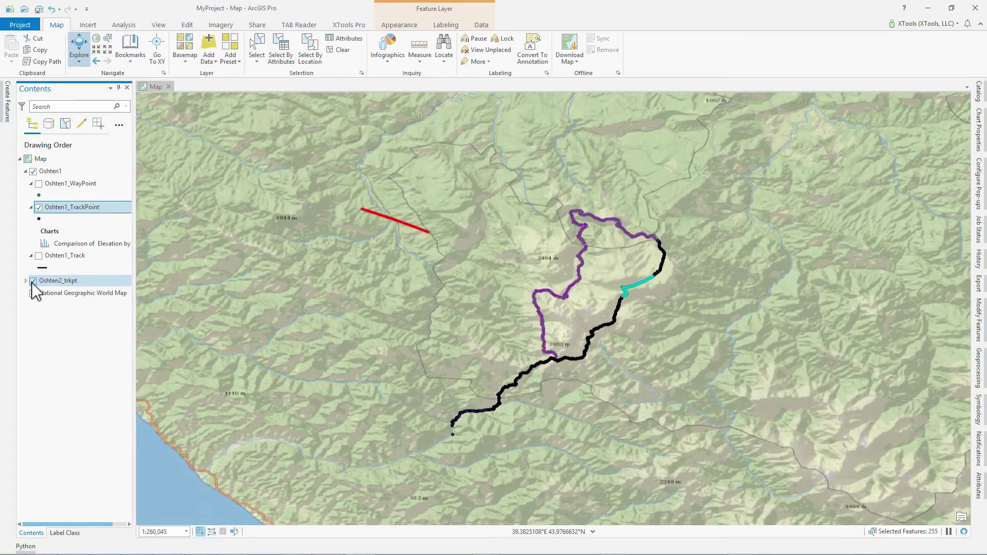
pyautogui.click(32, 281)
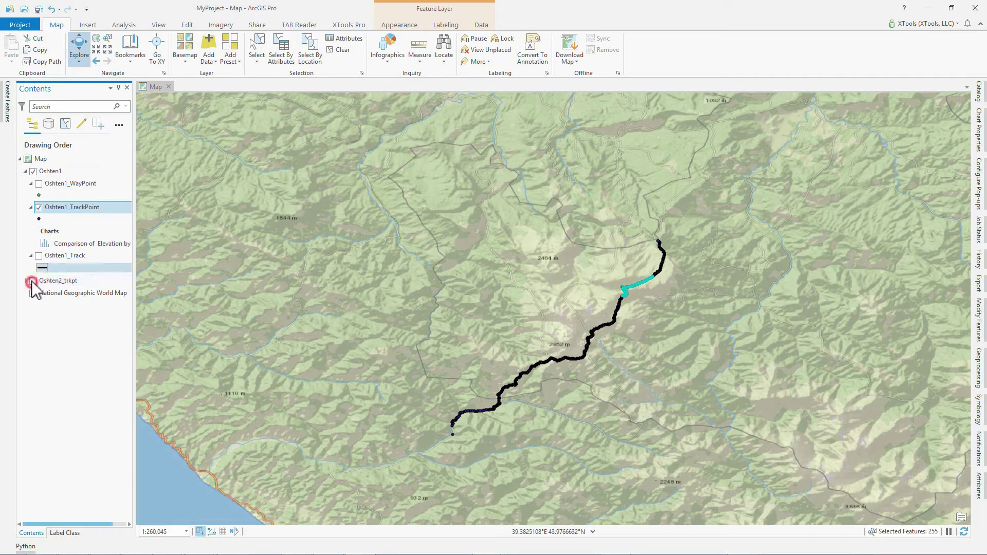
pyautogui.click(344, 26)
# Start XTools Pro's Import from GPX tool with Oshten1.gpx as the input file.
pyautogui.click(551, 72)
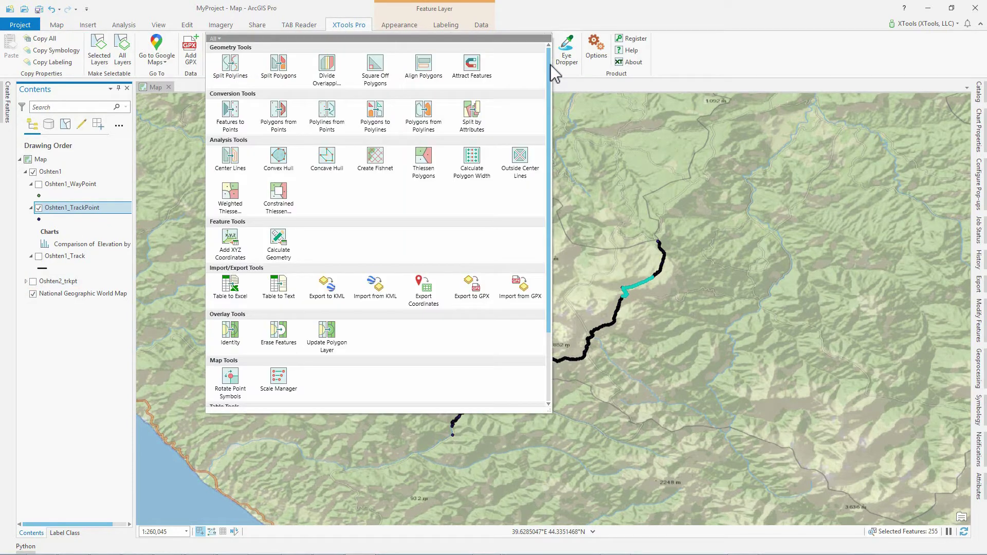
pyautogui.click(520, 298)
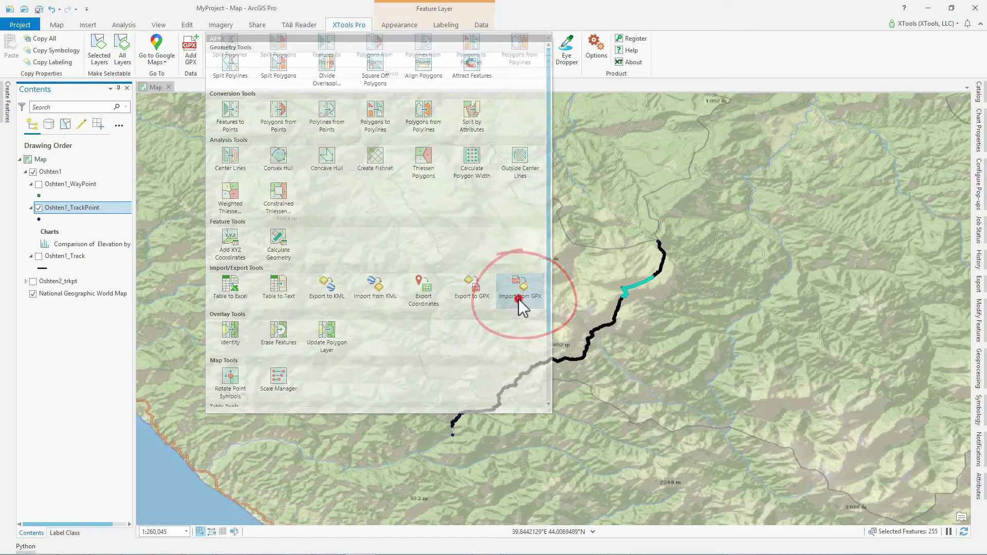
pyautogui.click(755, 140)
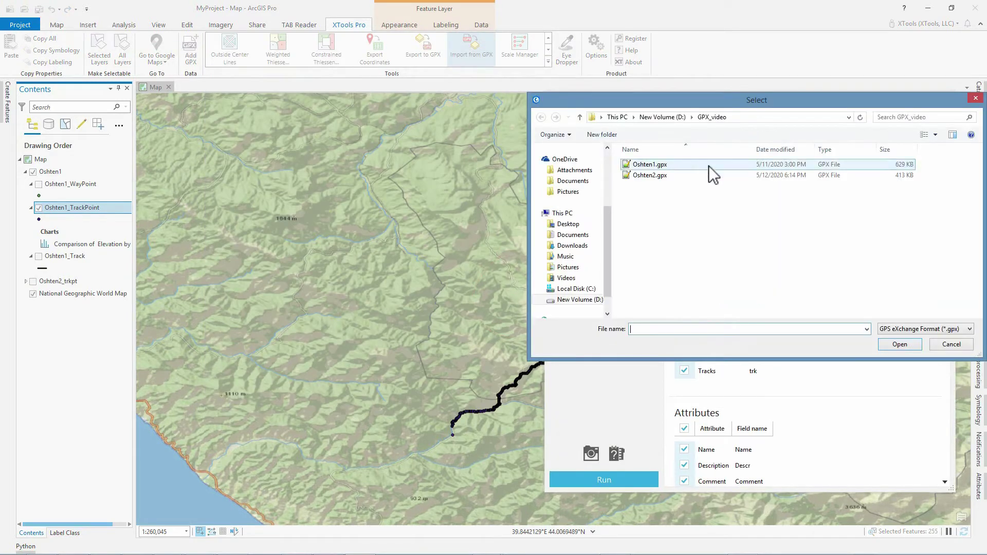
pyautogui.click(710, 170)
pyautogui.click(891, 348)
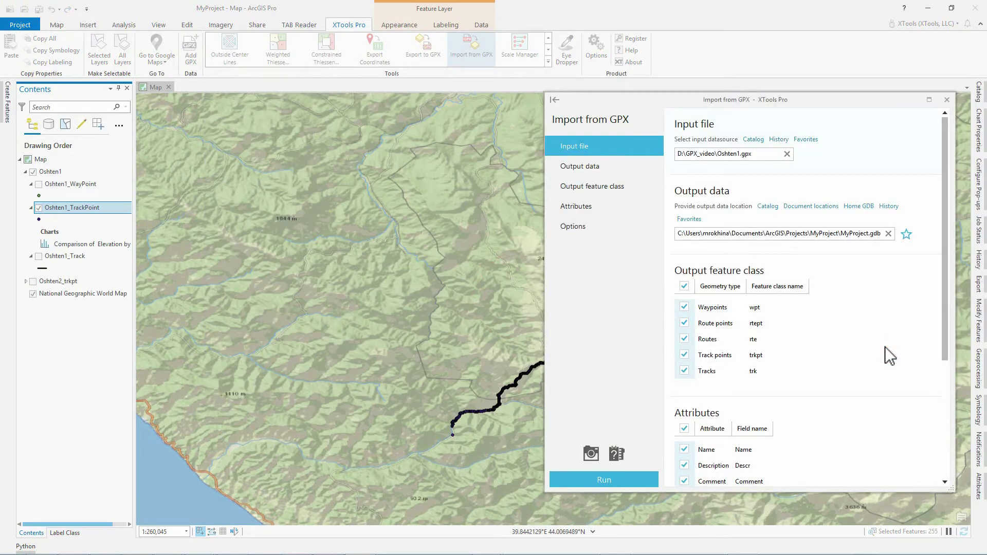
# Output only track points, keep additional attributes, and run the import.
pyautogui.click(684, 286)
pyautogui.click(683, 323)
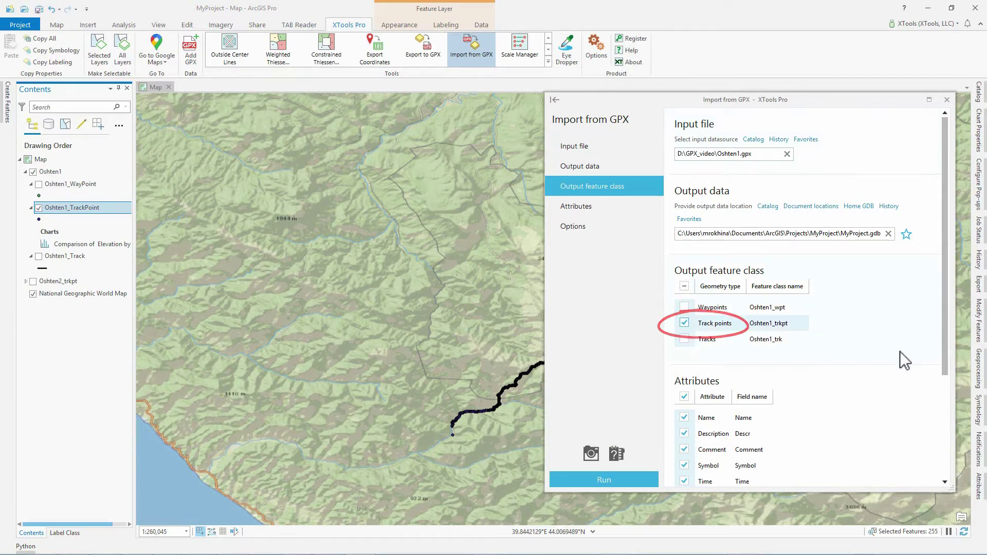
pyautogui.scroll(-3, 900, 355)
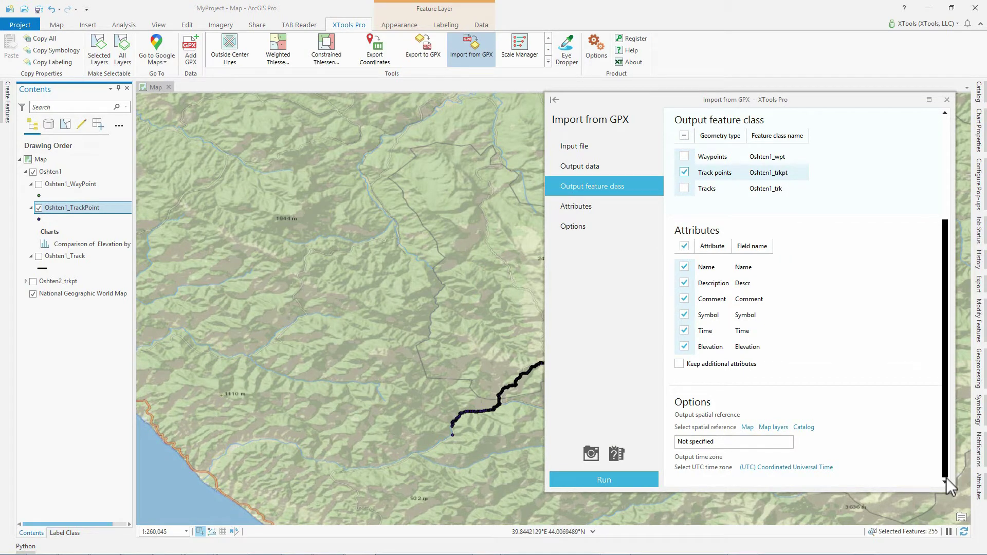
pyautogui.click(679, 364)
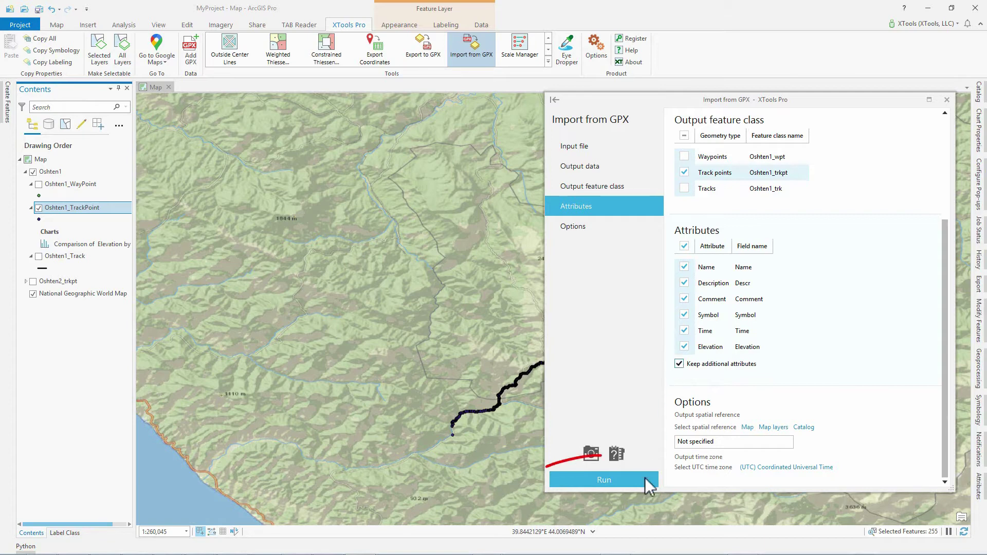
pyautogui.click(646, 480)
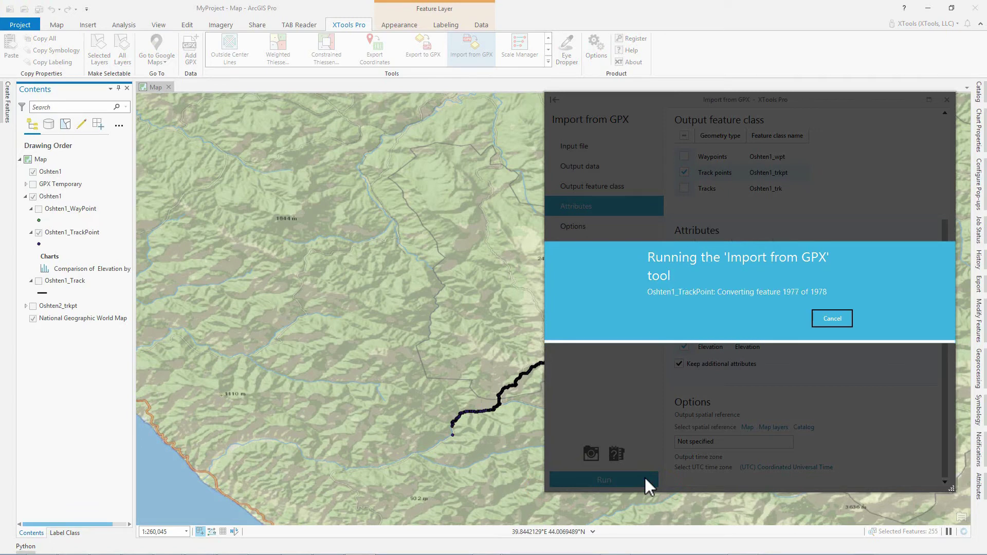
# Hide and collapse the original Oshten1 group, then select the imported Oshten1_trkpt layer.
pyautogui.click(830, 321)
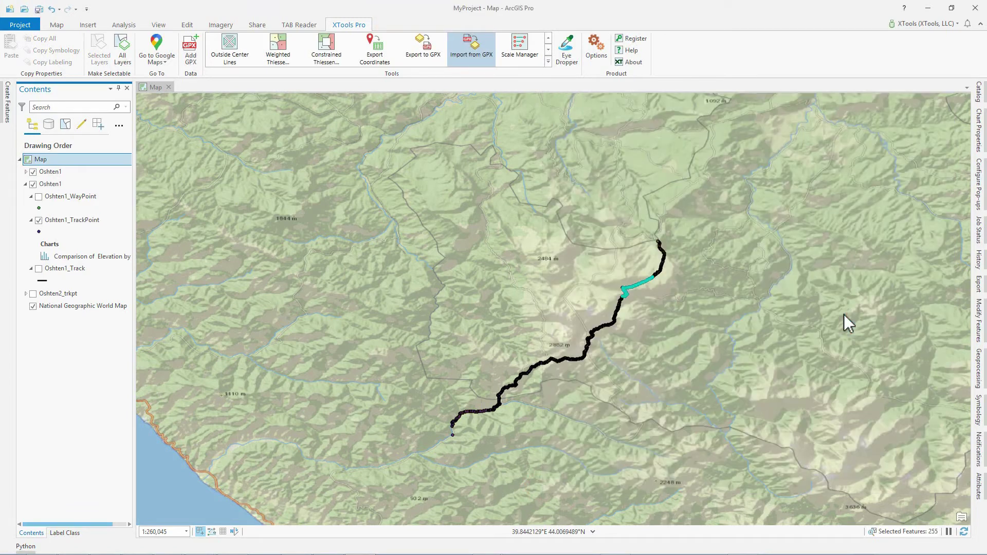
pyautogui.click(33, 184)
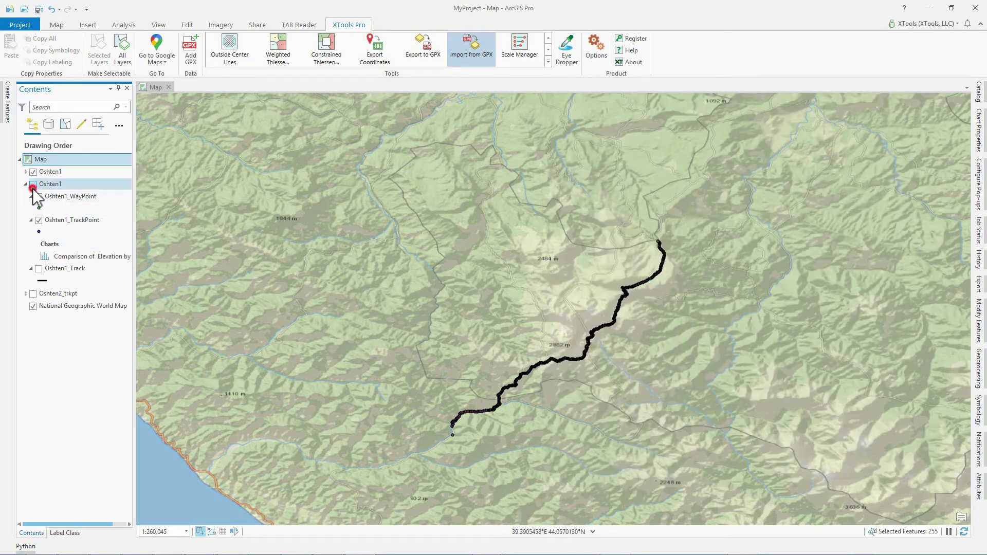
pyautogui.click(26, 184)
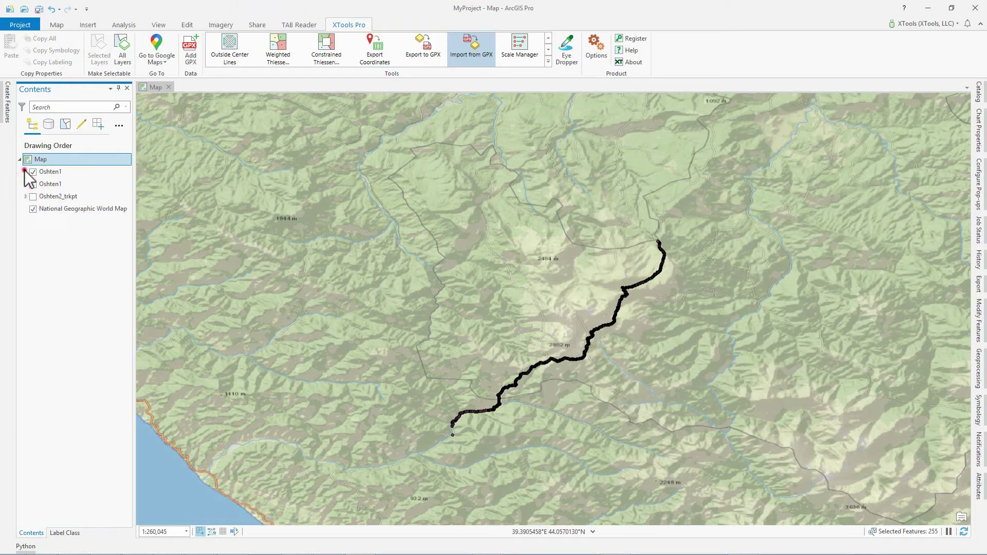
pyautogui.click(26, 172)
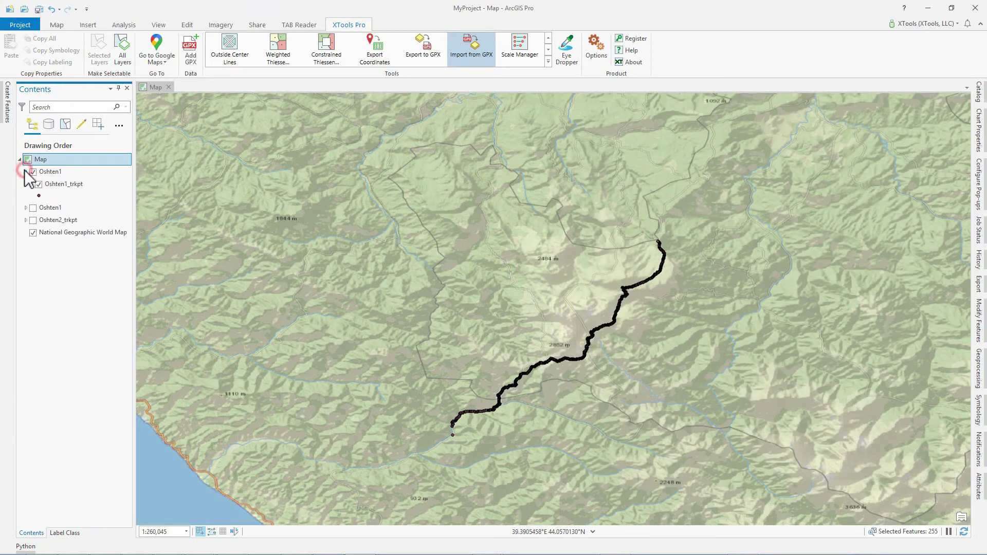
pyautogui.click(50, 183)
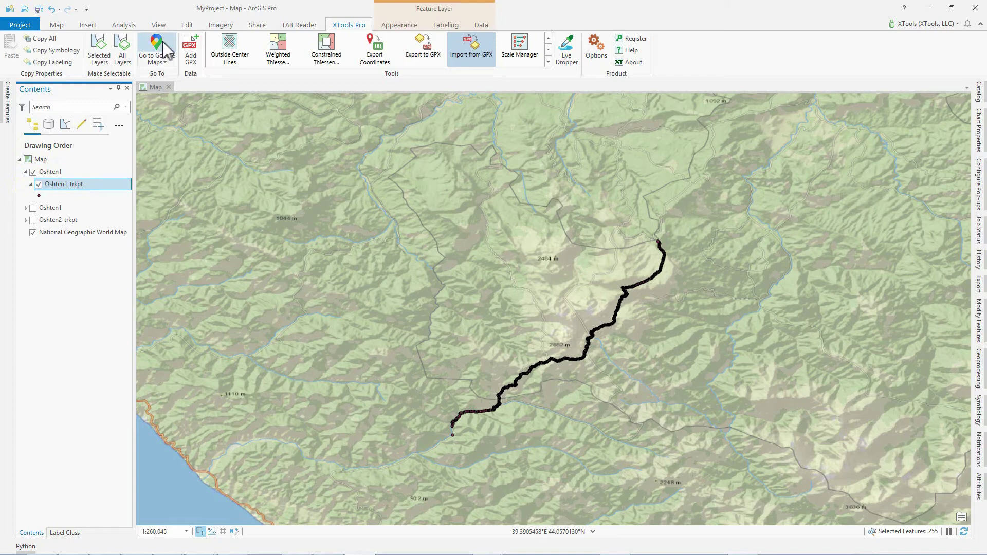
# Rectangle-select and delete the high-altitude Oshten1_trkpt points, then save all edits.
pyautogui.click(187, 25)
pyautogui.click(300, 55)
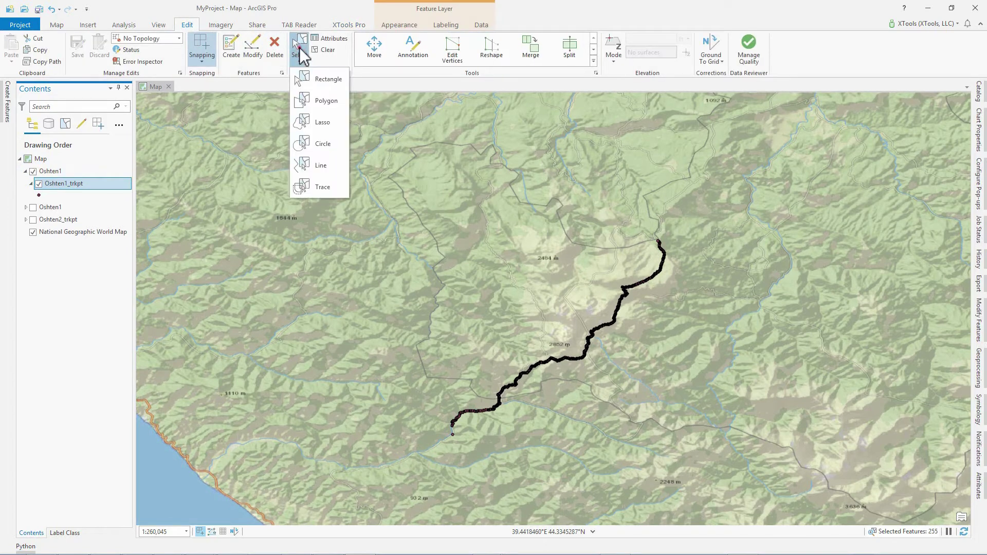
pyautogui.click(300, 47)
pyautogui.moveTo(694, 215); pyautogui.dragTo(561, 378)
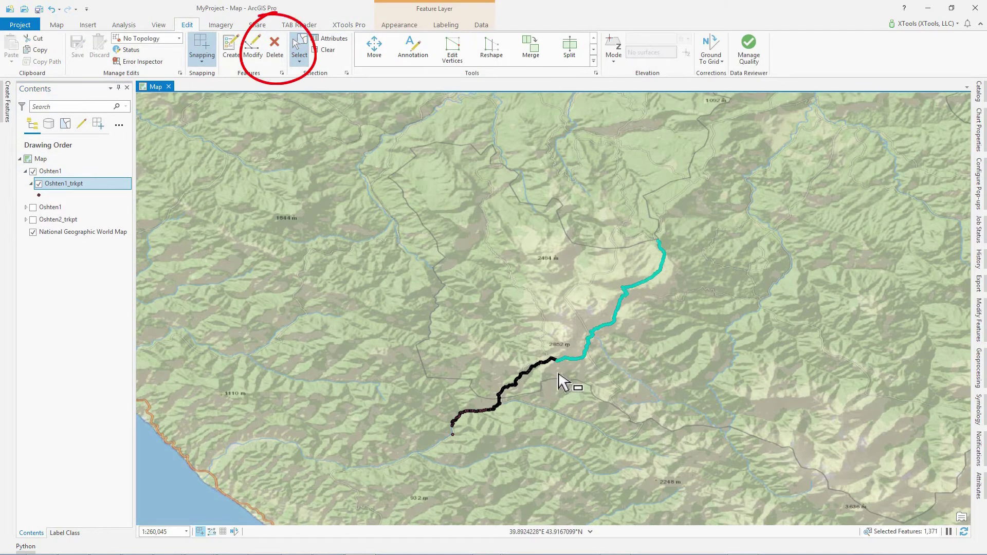
pyautogui.click(280, 60)
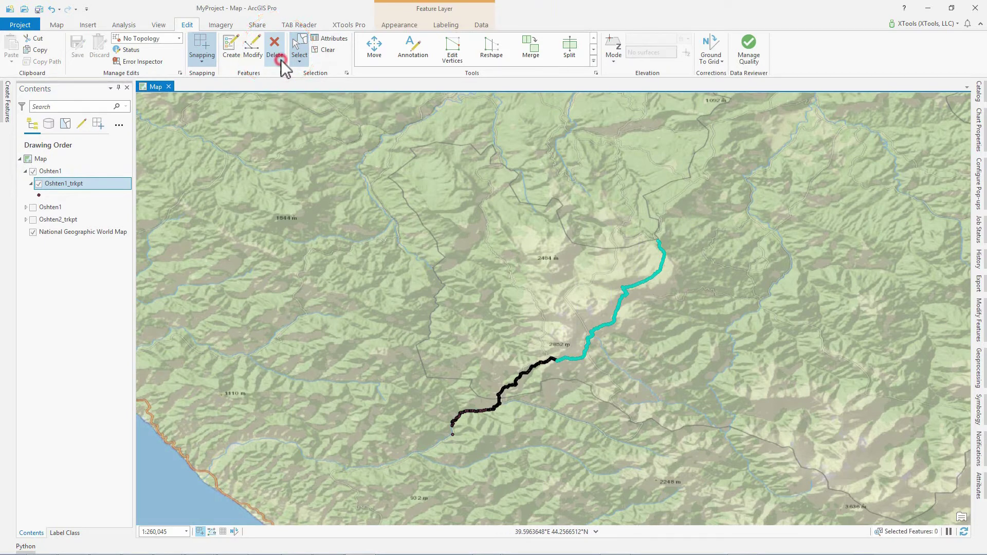
pyautogui.click(79, 56)
pyautogui.click(504, 292)
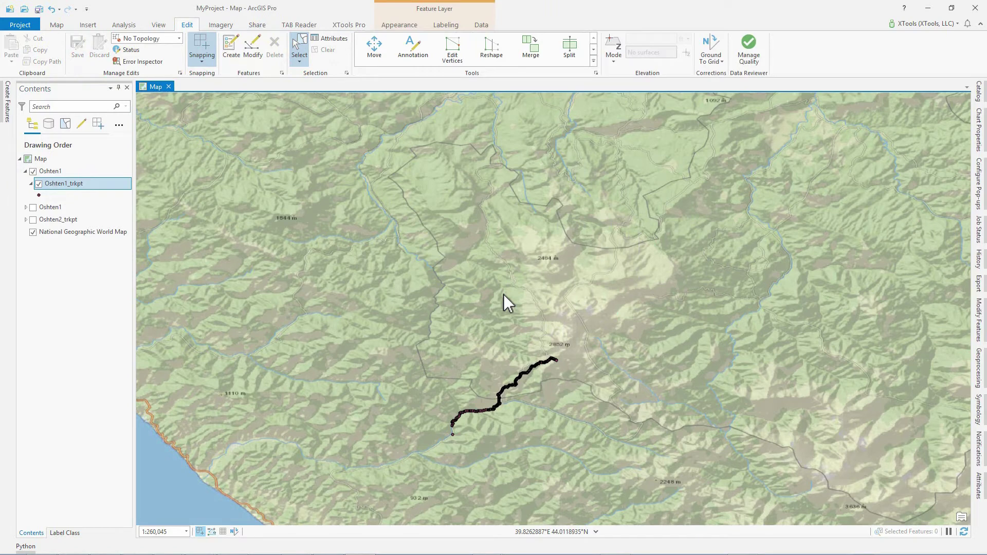
# Show Oshten2_trkpt, make it the only selectable layer, and select all its points.
pyautogui.click(33, 219)
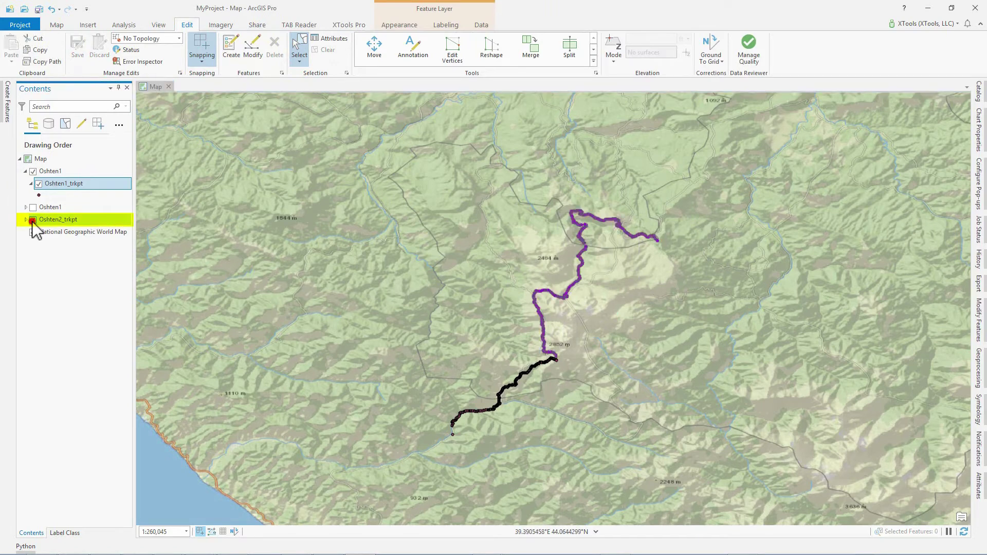
pyautogui.rightClick(87, 225)
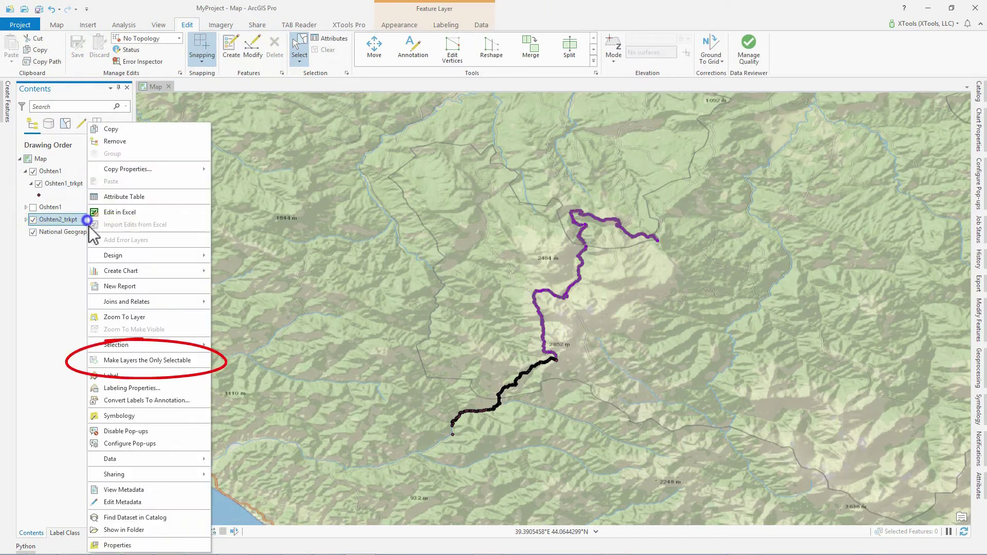
pyautogui.click(169, 361)
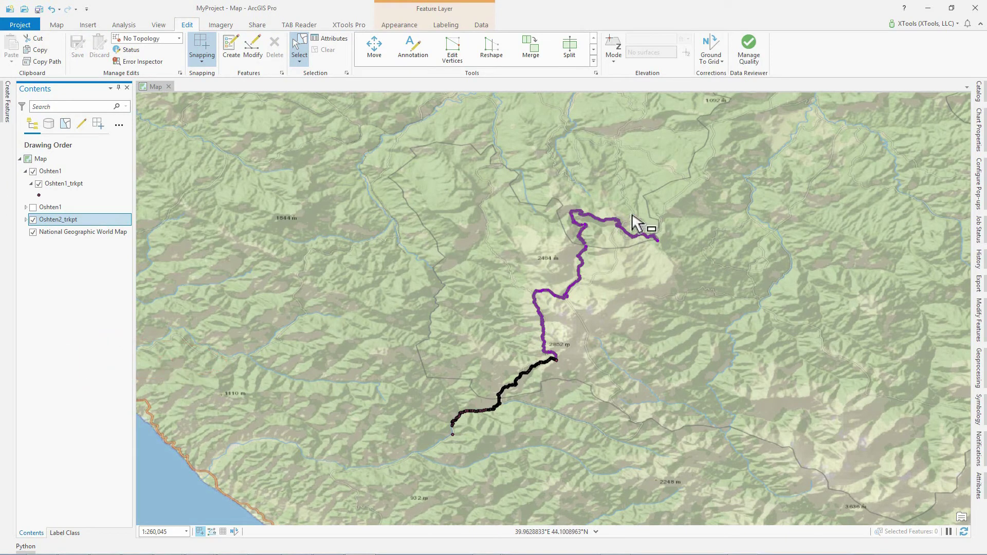
pyautogui.moveTo(683, 194); pyautogui.dragTo(533, 378)
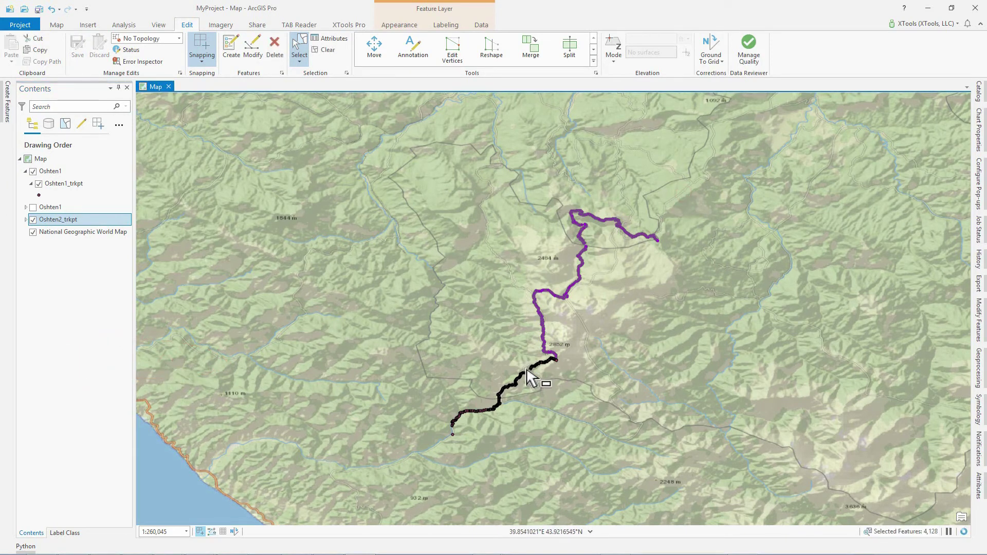
# Copy and paste-special the points into Oshten1_trkpt, save, hide Oshten2_trkpt, and clear selection.
pyautogui.click(38, 50)
pyautogui.click(11, 62)
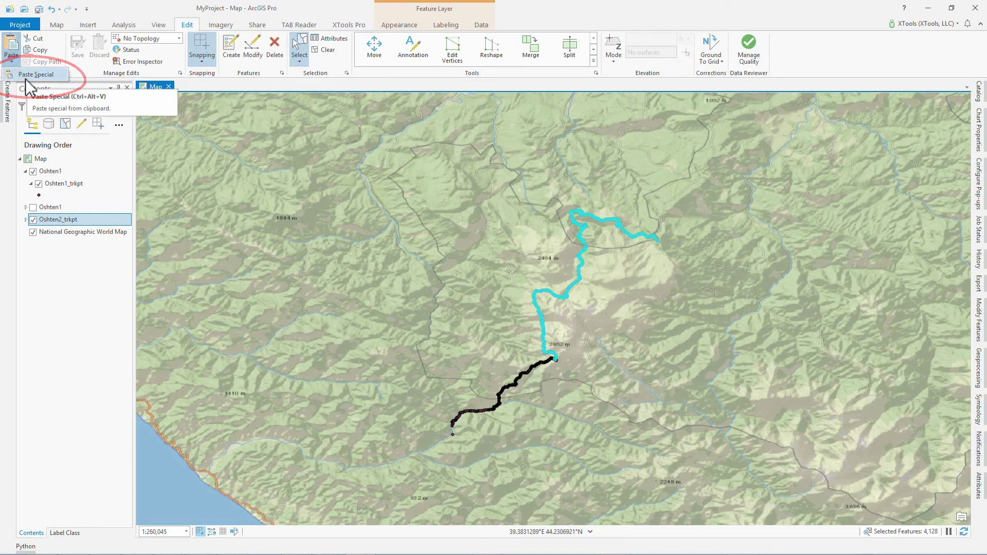
pyautogui.click(26, 77)
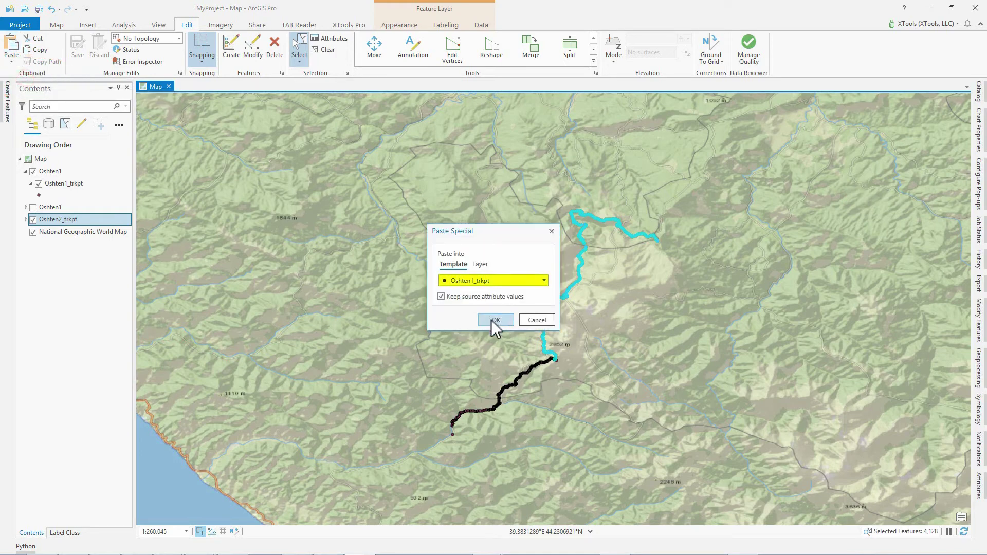
pyautogui.click(495, 319)
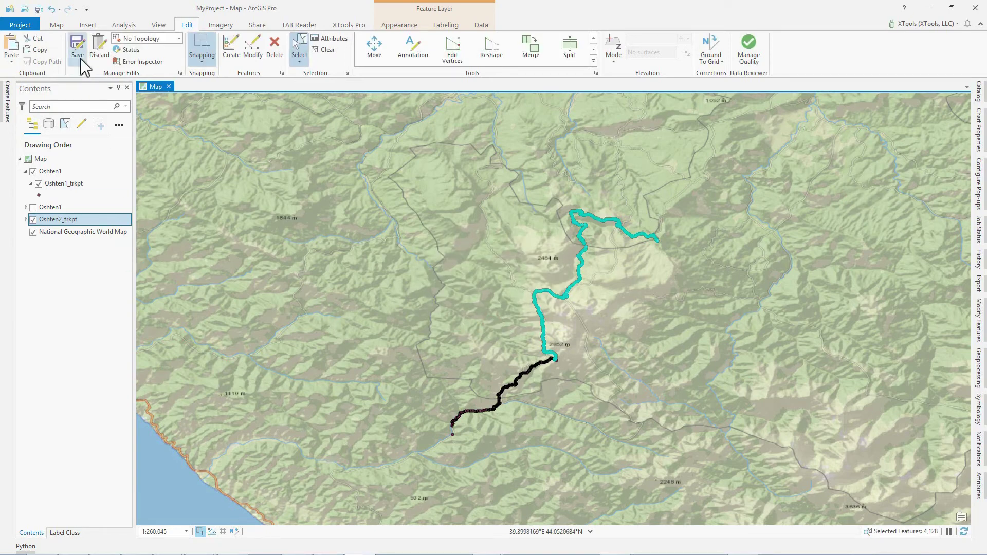
pyautogui.click(79, 57)
pyautogui.click(490, 293)
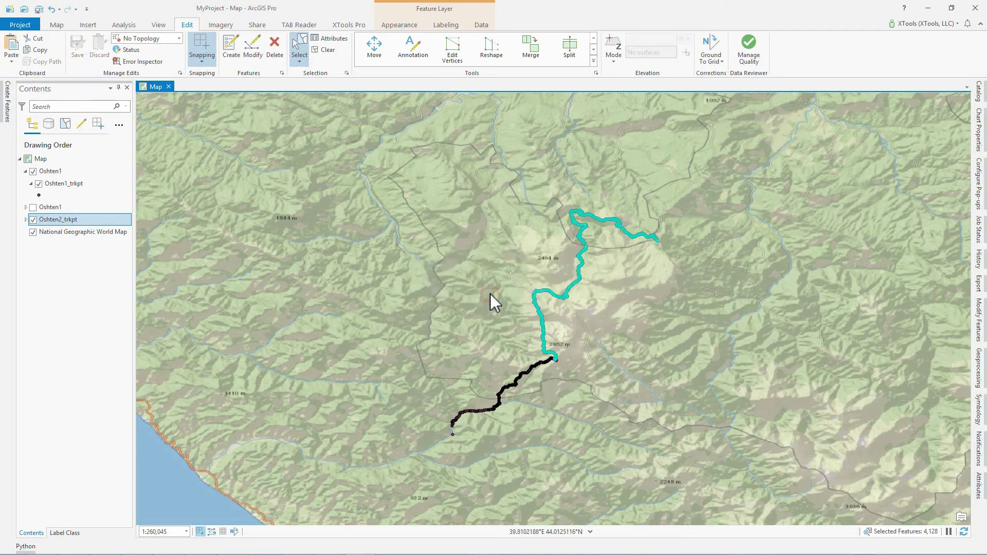
pyautogui.click(33, 219)
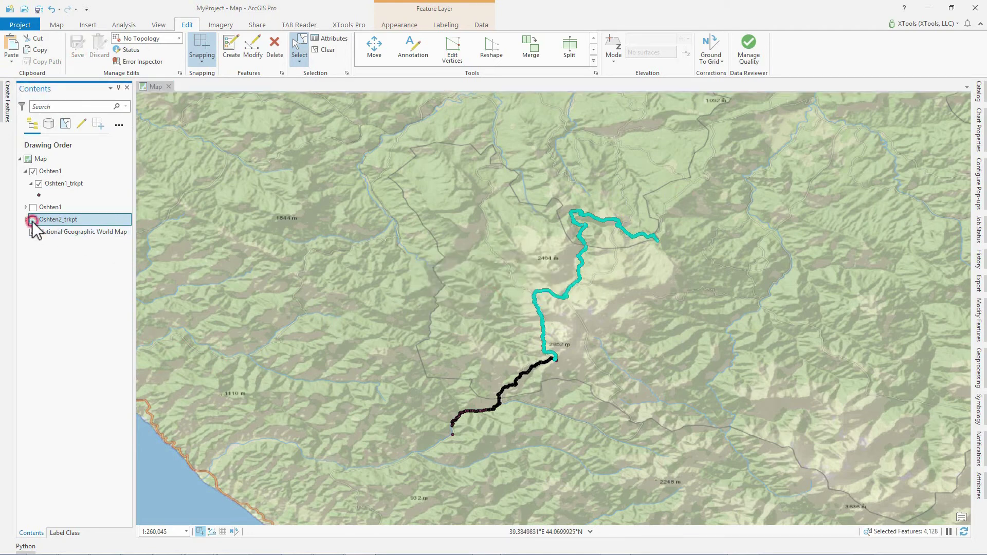
pyautogui.click(328, 50)
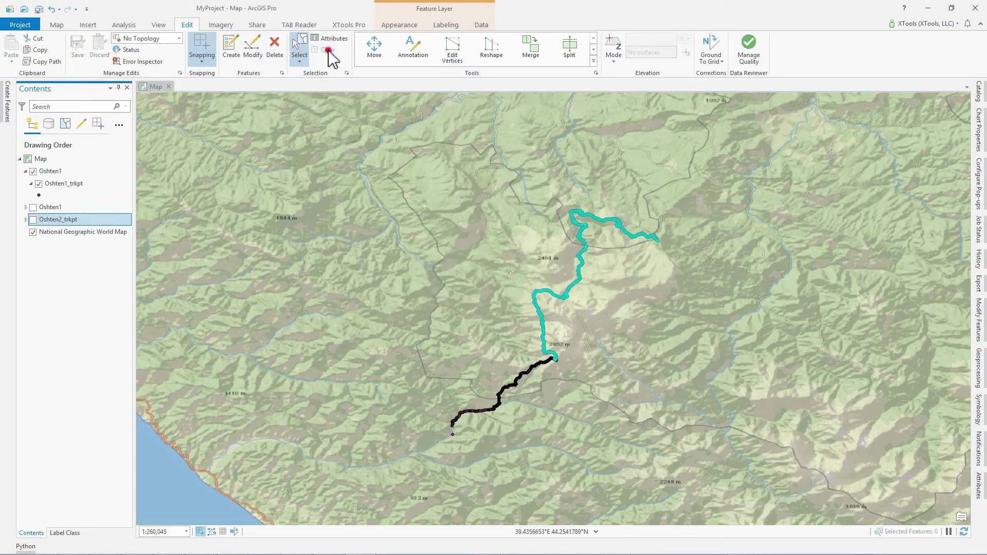
# Open XTools Pro's Export to GPX tool for the Oshten1_trkpt layer.
pyautogui.click(98, 185)
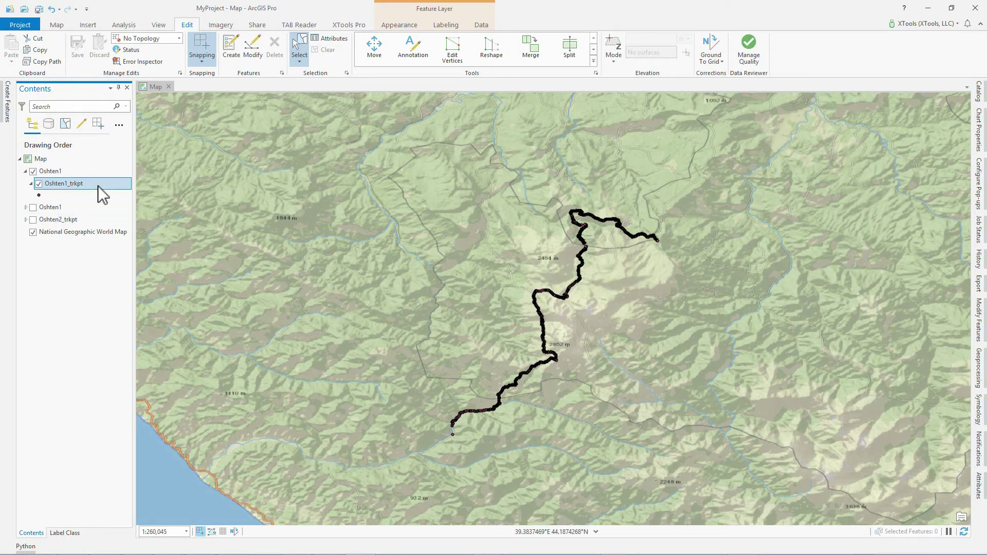
pyautogui.click(335, 25)
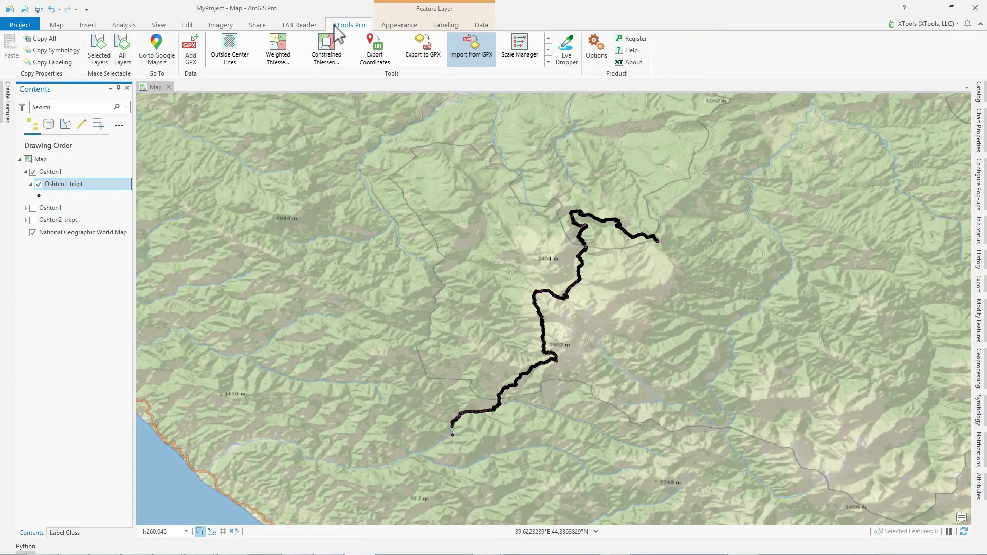
pyautogui.click(417, 57)
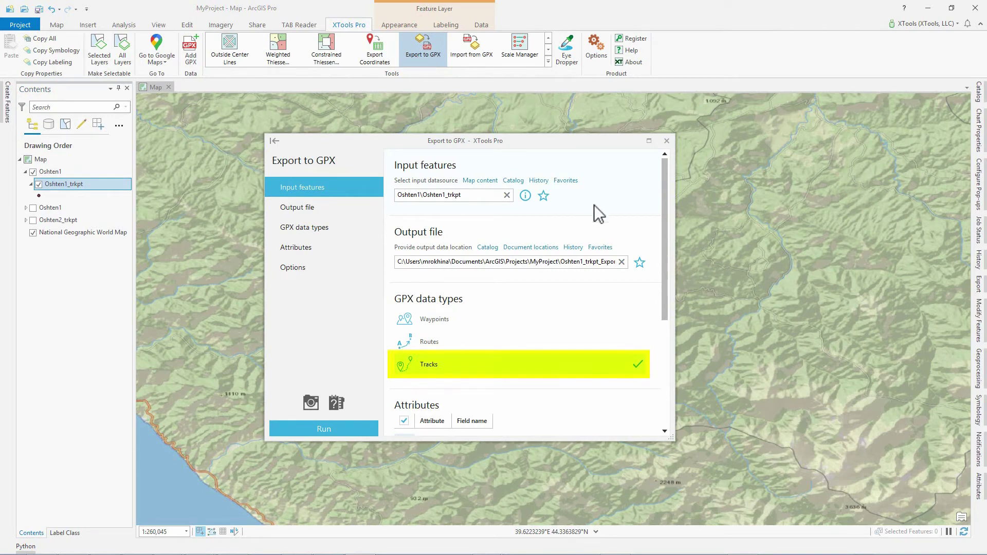
# Keep Comment mapped and the 16 additional attributes, then run the export as tracks.
pyautogui.scroll(-5, 673, 326)
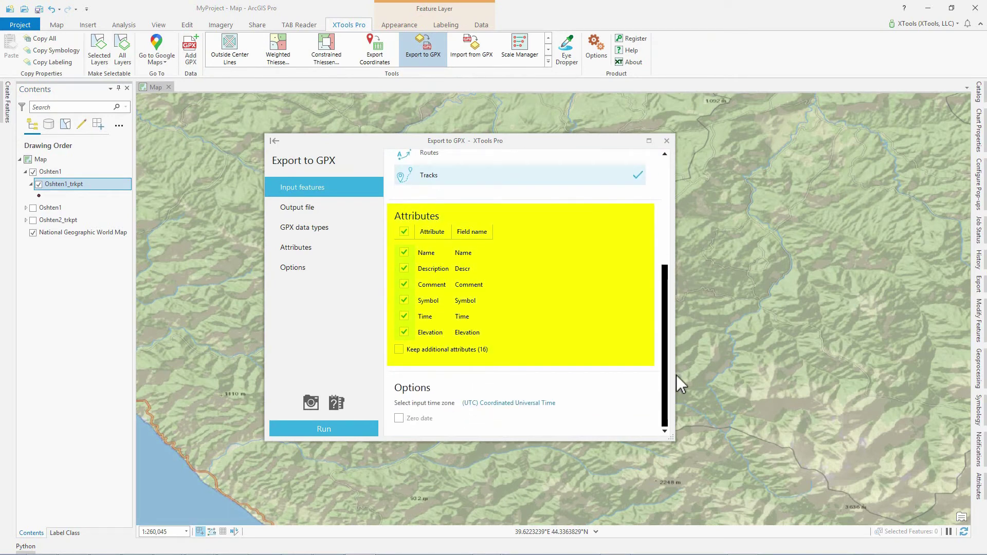
pyautogui.click(487, 286)
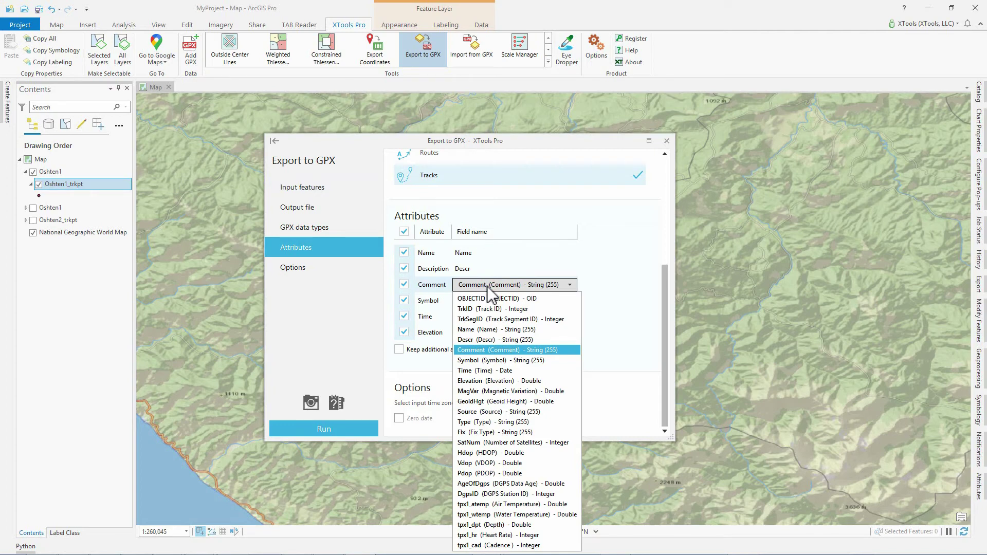
pyautogui.click(488, 286)
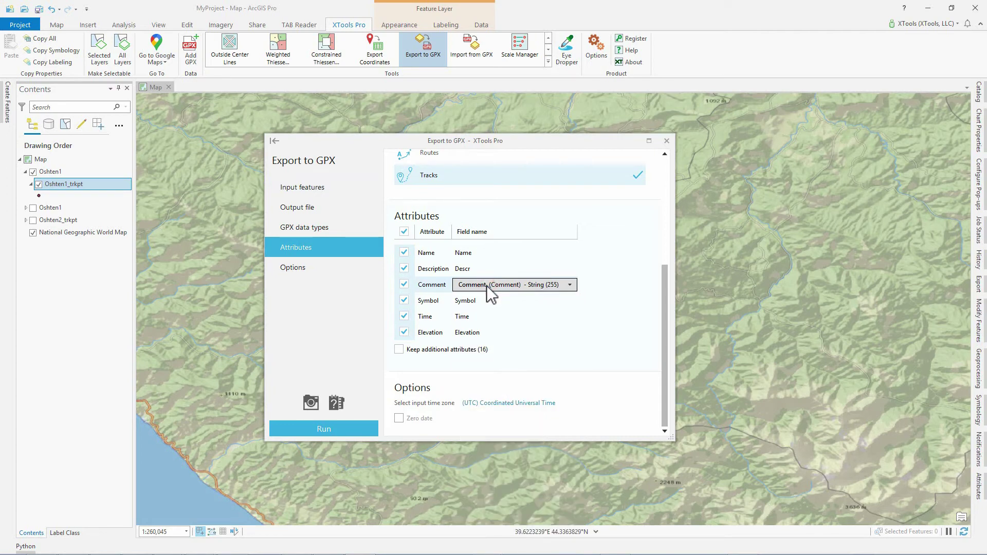
pyautogui.moveTo(402, 354)
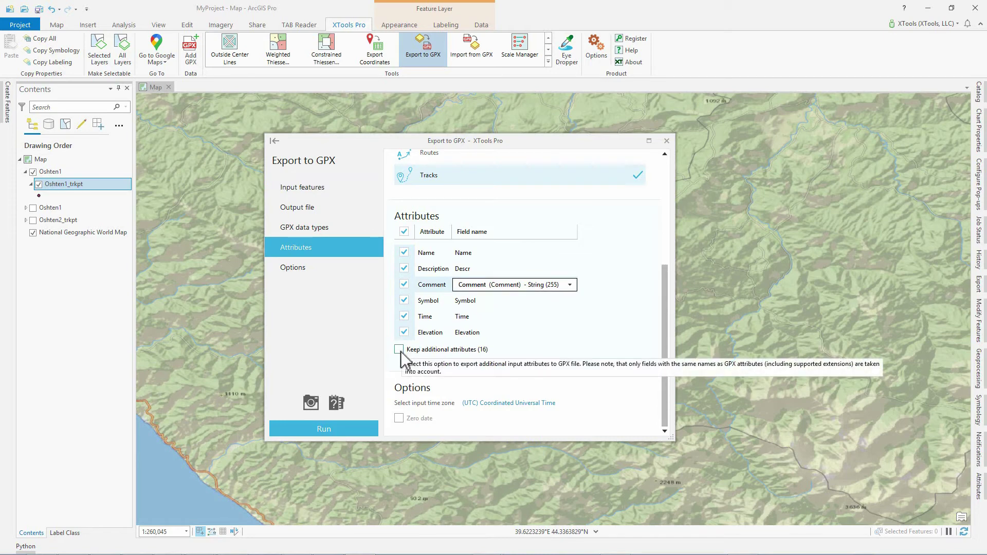
pyautogui.click(400, 351)
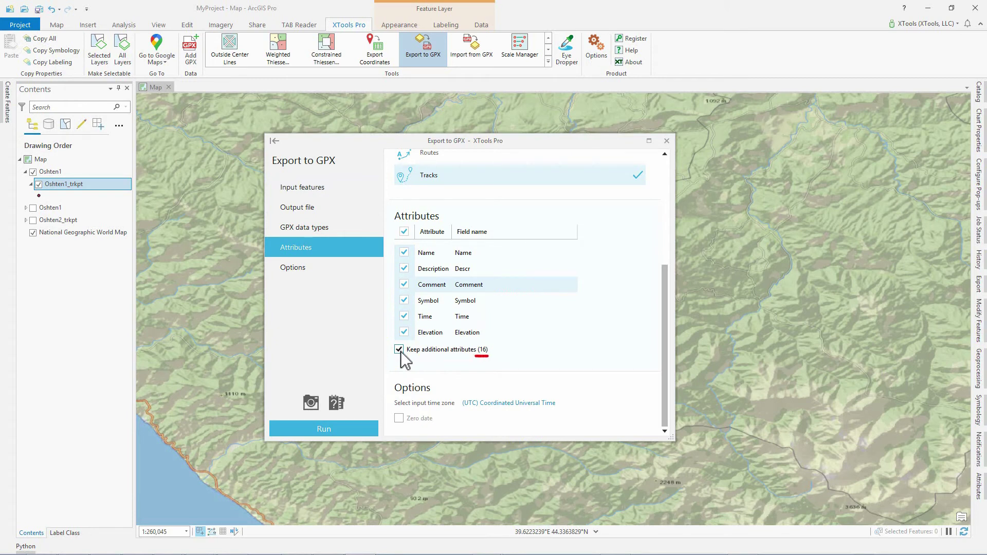
pyautogui.click(360, 429)
pyautogui.click(543, 310)
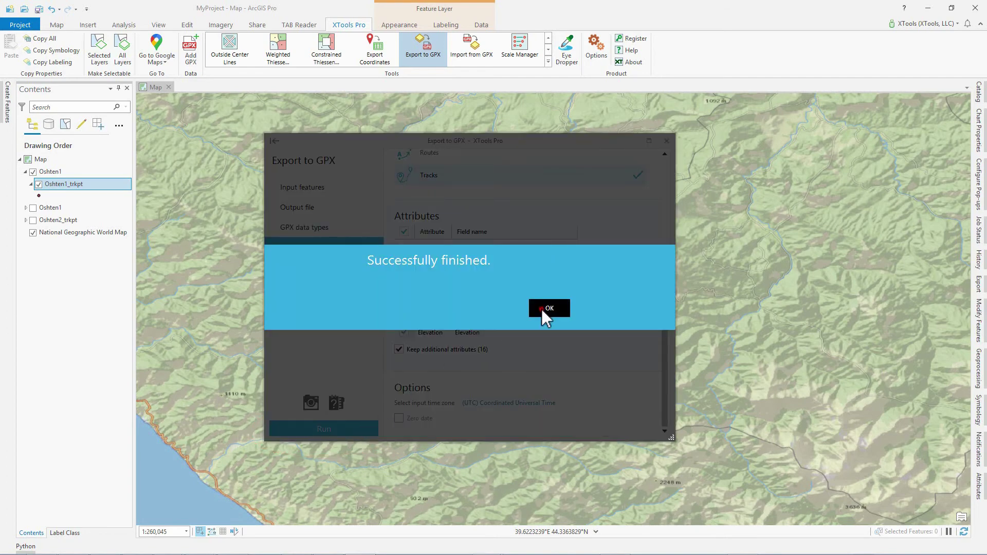